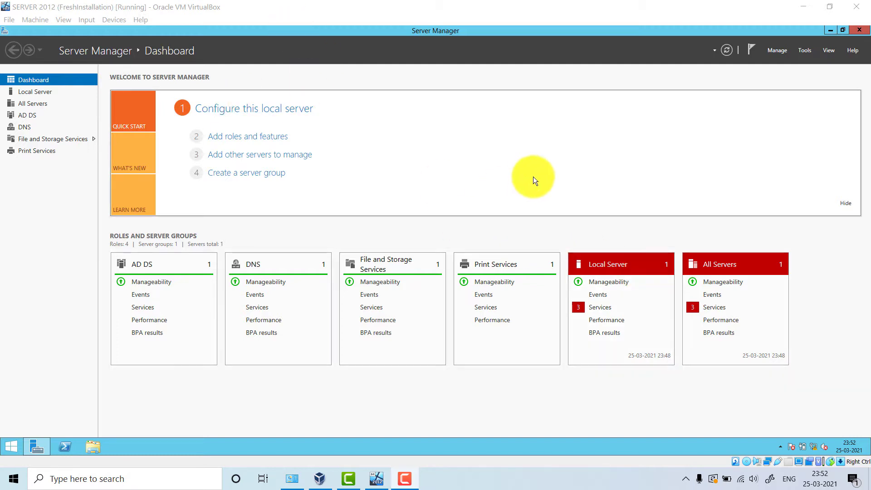
Start adding roles and features with a role-based installation on the local server, and review the available server roles
left_click(809, 53)
left_click(773, 51)
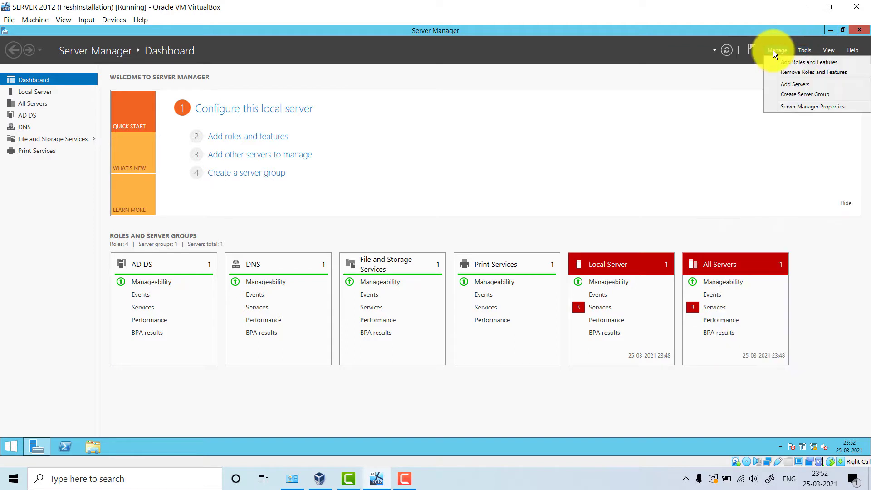
left_click(799, 62)
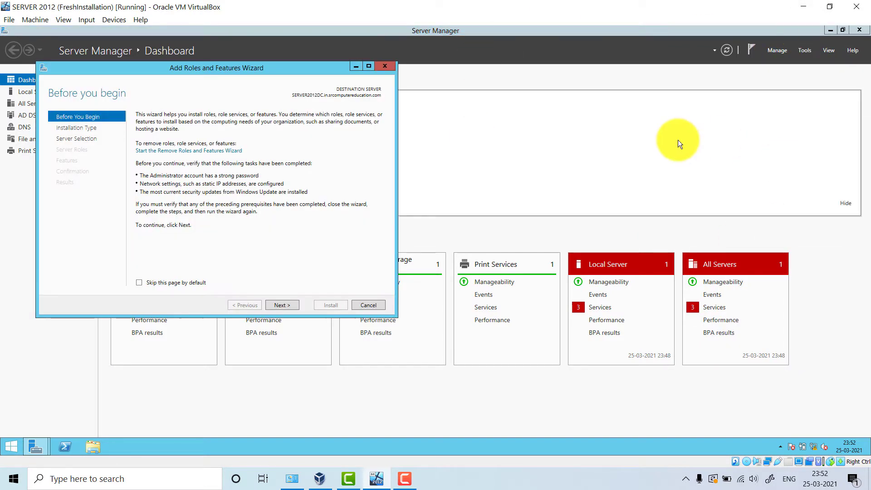
left_click(278, 302)
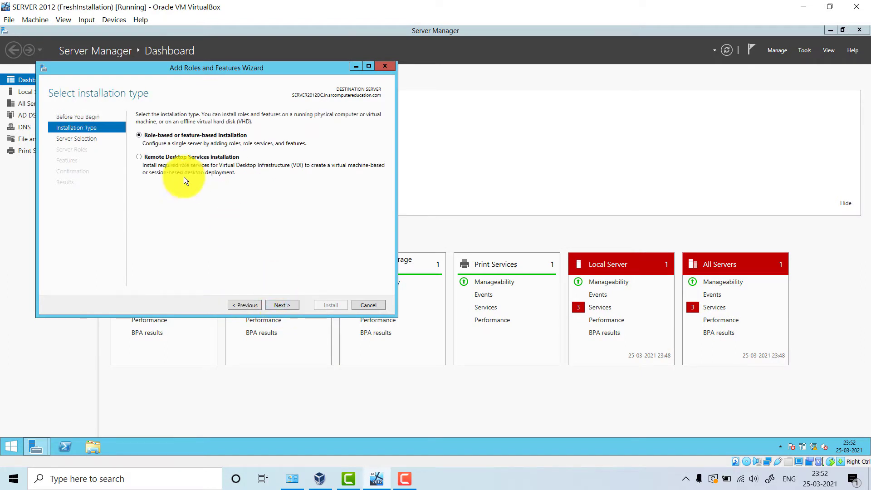
left_click(293, 305)
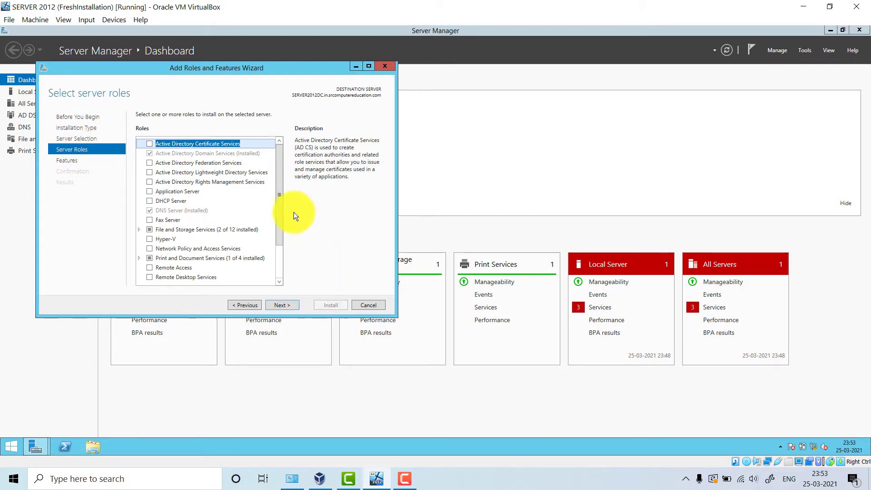
left_click_drag(279, 203, 285, 238)
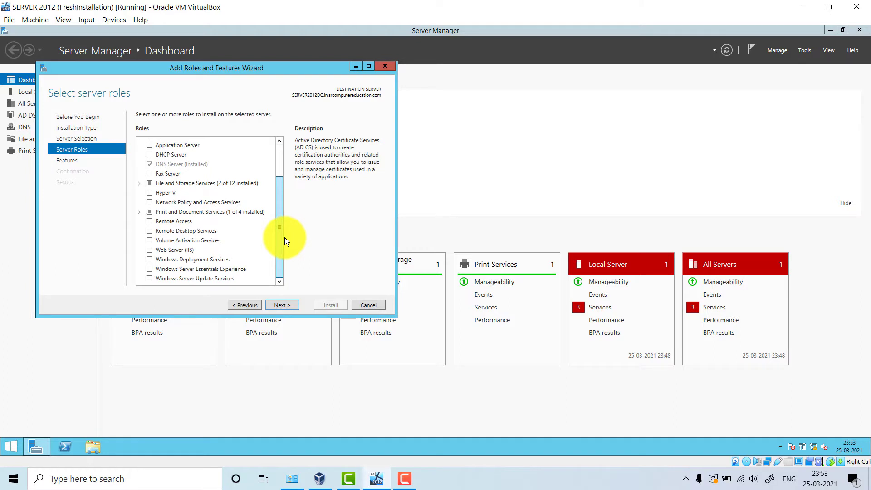
left_click_drag(285, 237, 280, 151)
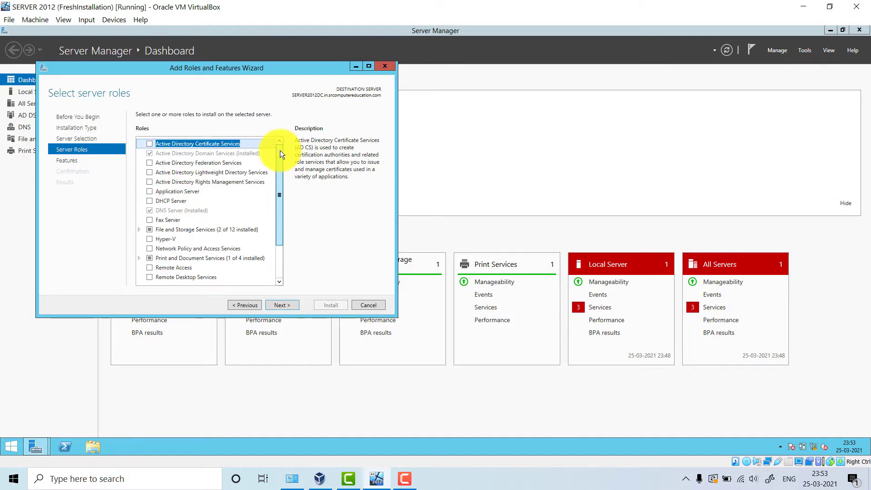
Leave the server roles unchanged and select the Windows Server Backup feature for installation
left_click(73, 163)
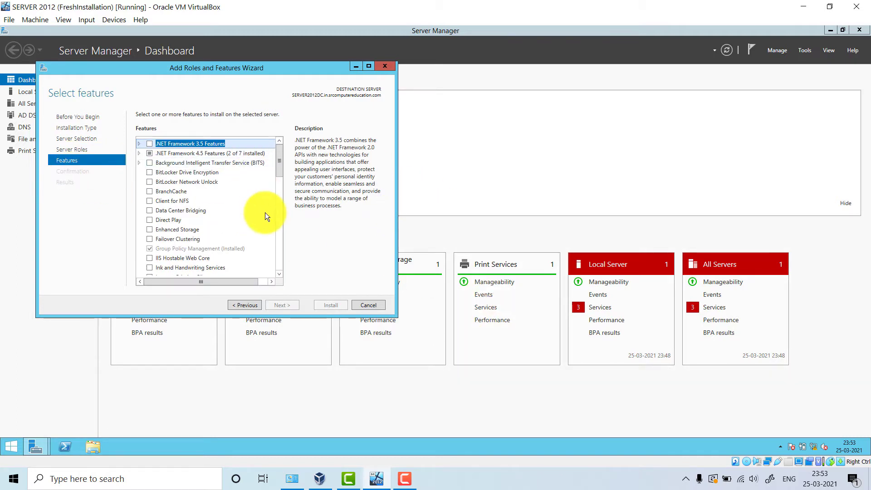
scroll(219, 205, "down", 4)
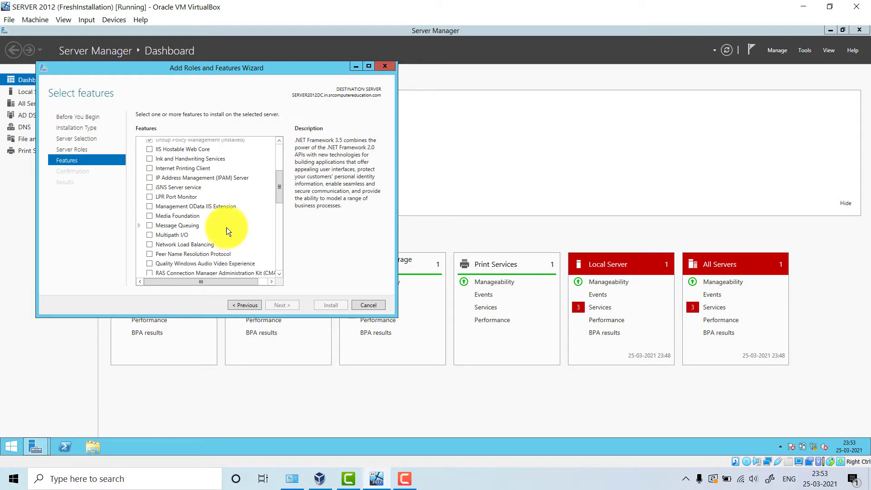
scroll(226, 227, "down", 2)
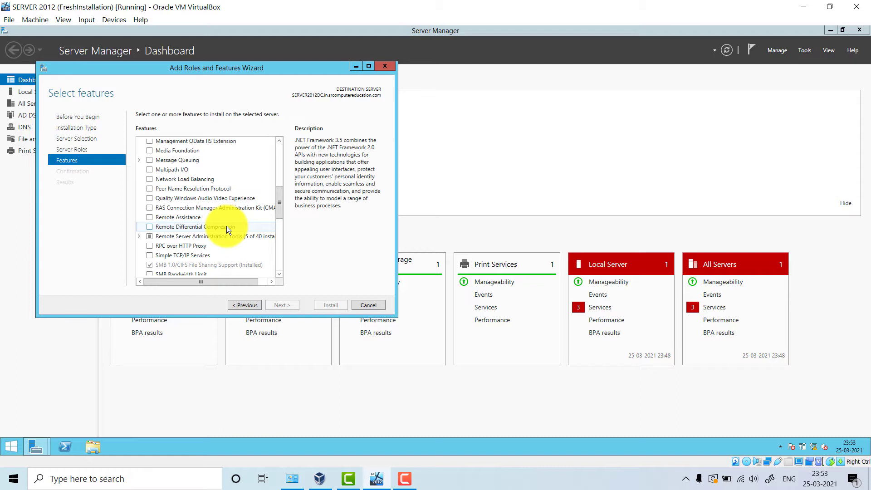
scroll(225, 194, "down", 2)
scroll(225, 197, "down", 4)
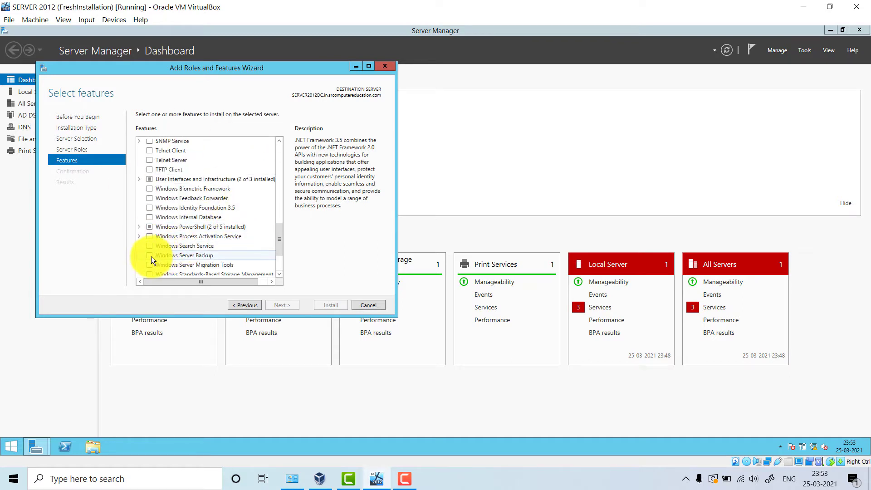
left_click(152, 257)
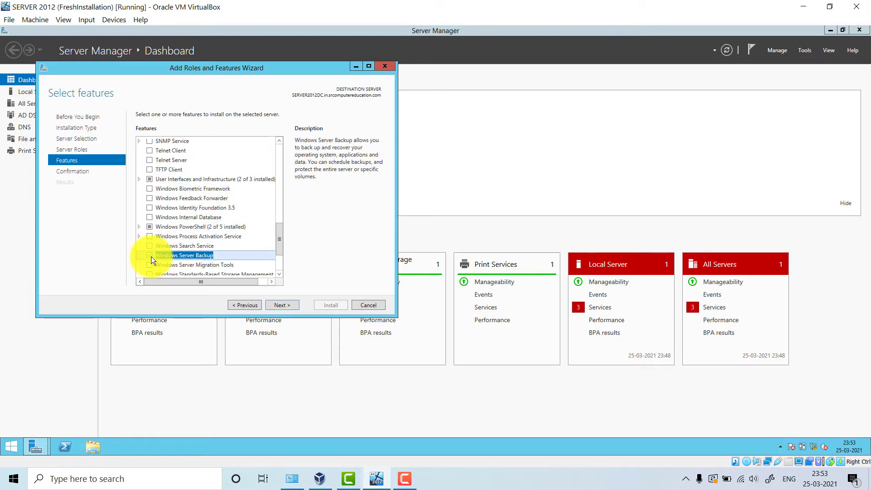
left_click(151, 257)
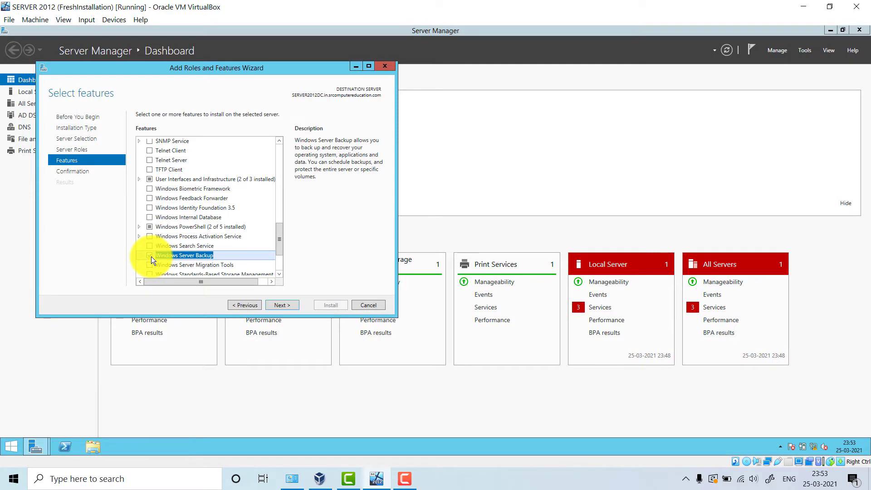
Confirm the selections in the maximized wizard, install Windows Server Backup, and close the wizard once installation completes
left_click(284, 306)
left_click(368, 66)
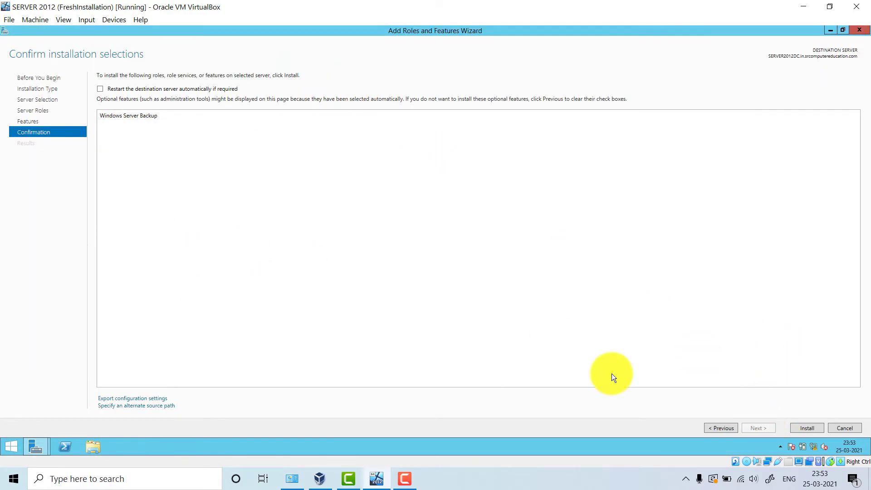
left_click(808, 428)
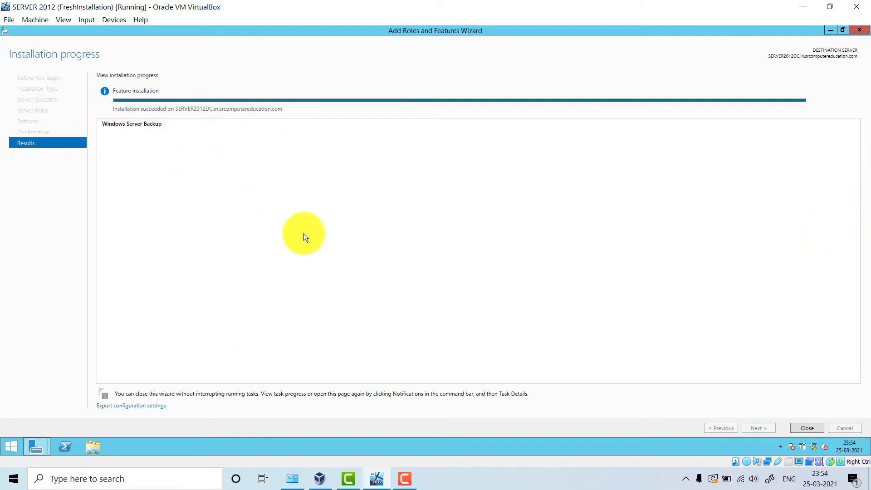
left_click(804, 429)
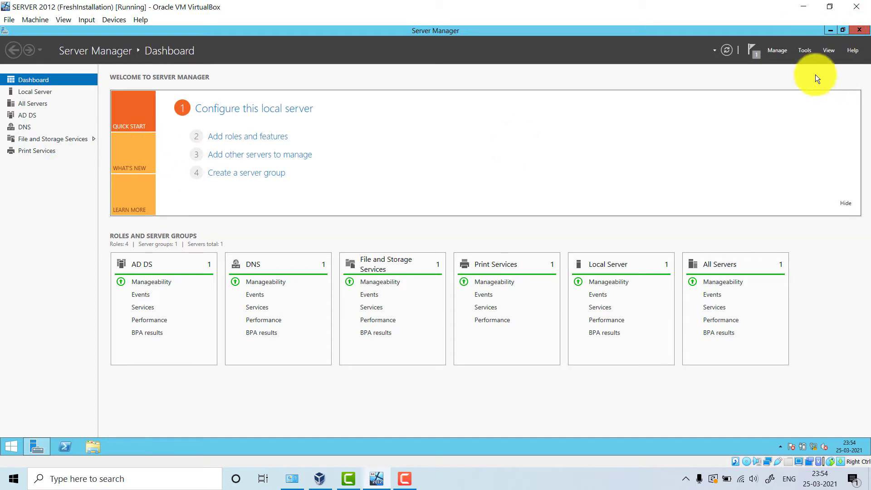
Open Windows Server Backup from Server Manager, widen its navigation tree, and show the Local Backup page
left_click(810, 51)
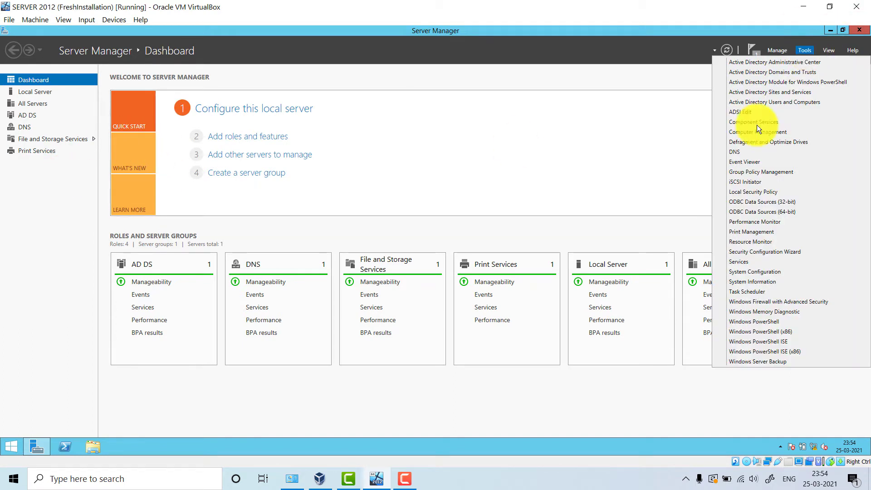
left_click(775, 361)
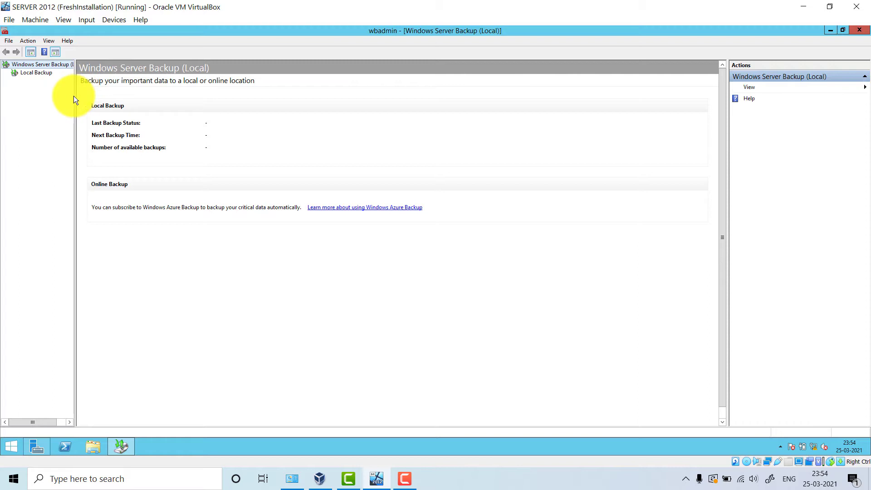
left_click_drag(152, 107, 152, 109)
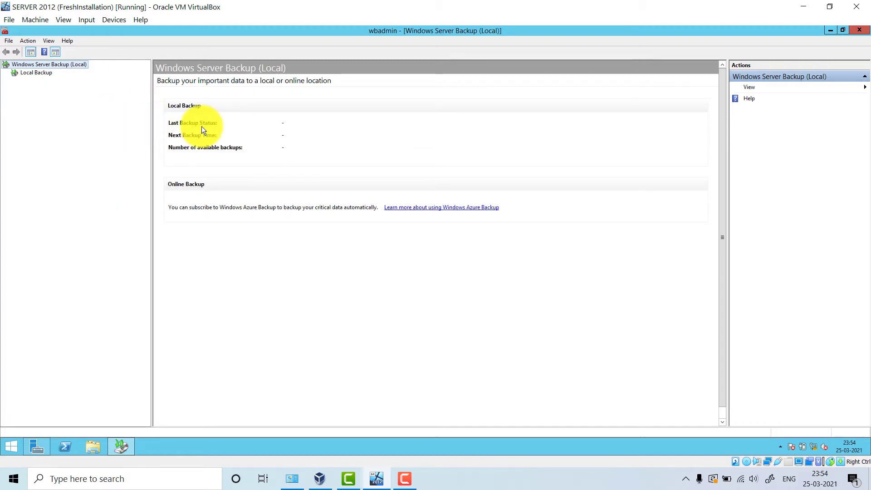
left_click(46, 73)
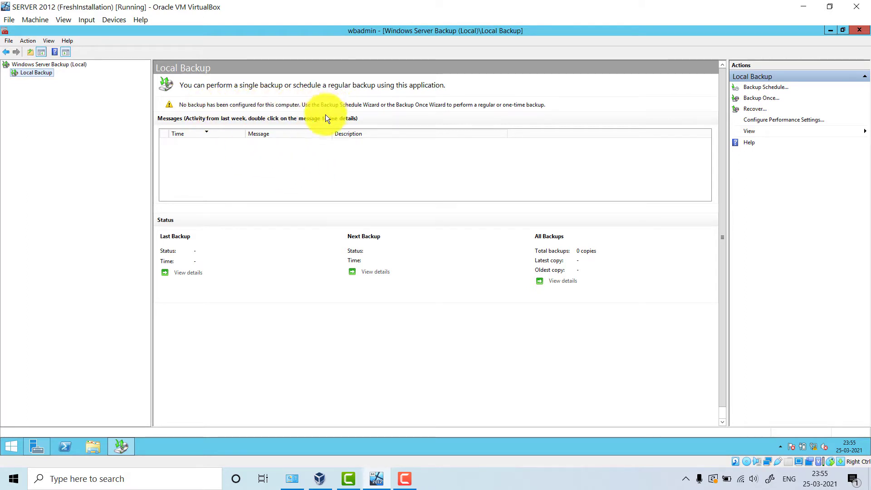
Start a backup schedule for Local Backup using the full server configuration
right_click(46, 74)
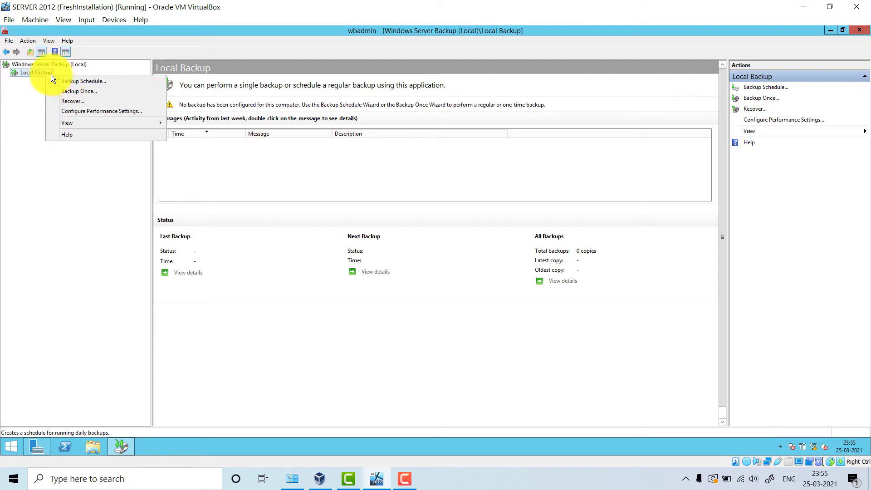
left_click(82, 82)
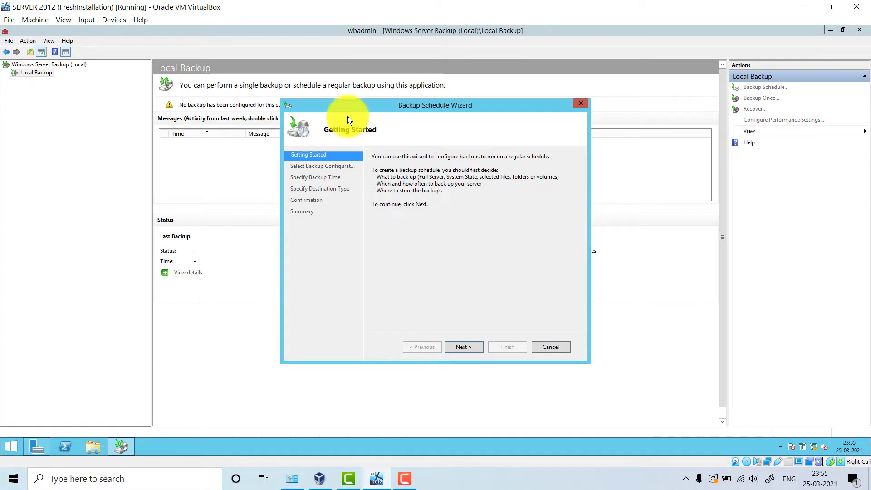
left_click(479, 349)
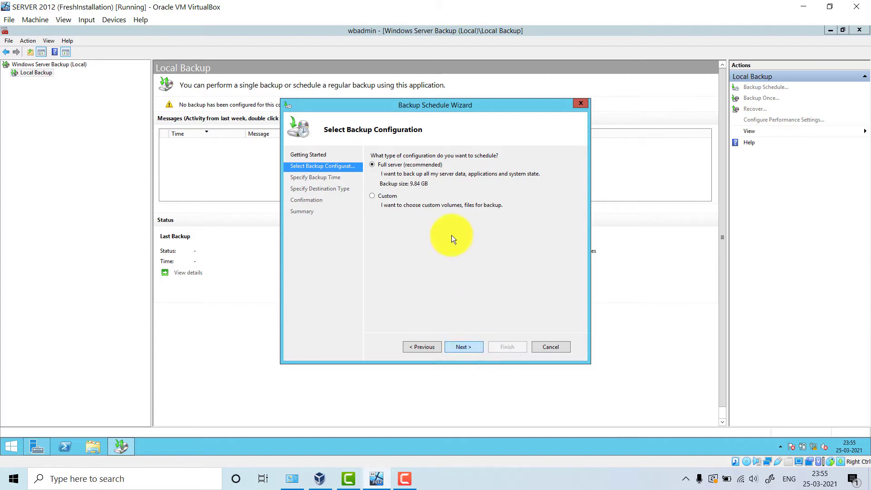
left_click(467, 347)
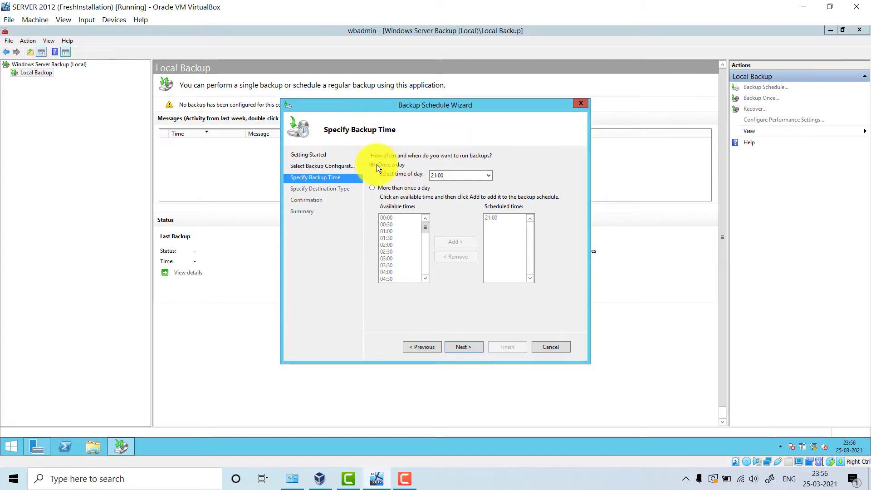
Schedule the backup once a day at 23:30 and try to use a dedicated hard disk as its destination
left_click(489, 178)
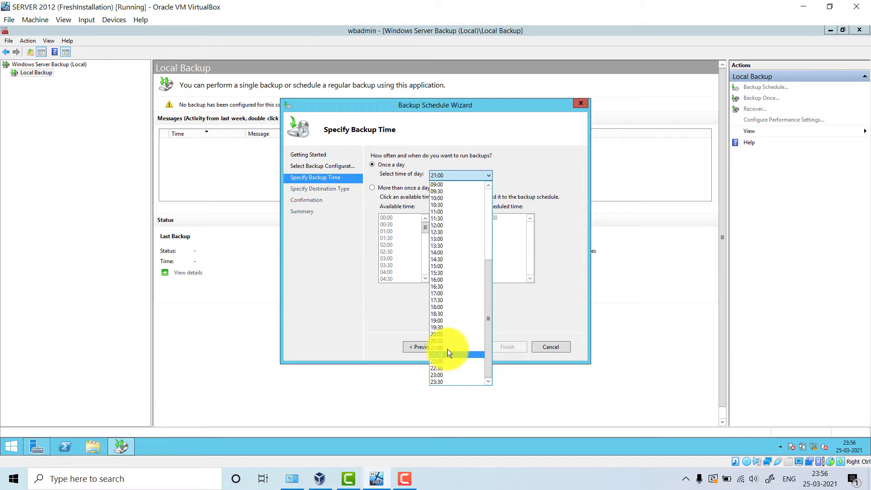
left_click(443, 382)
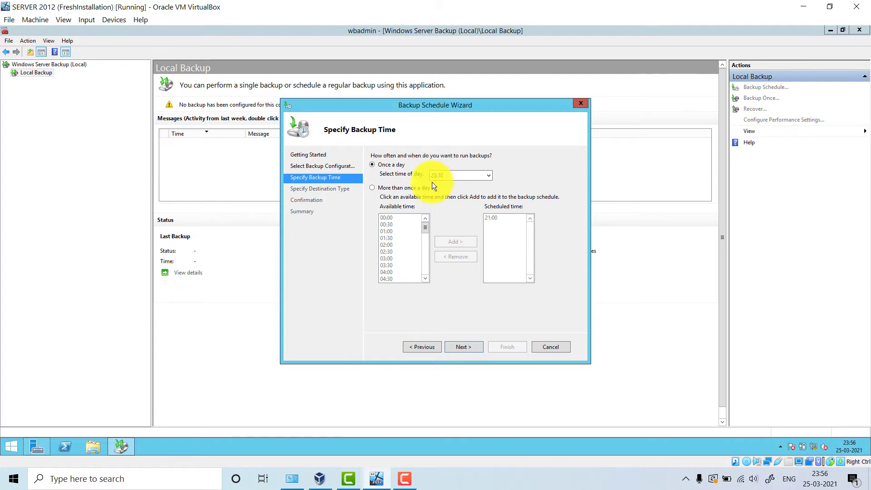
left_click(456, 178)
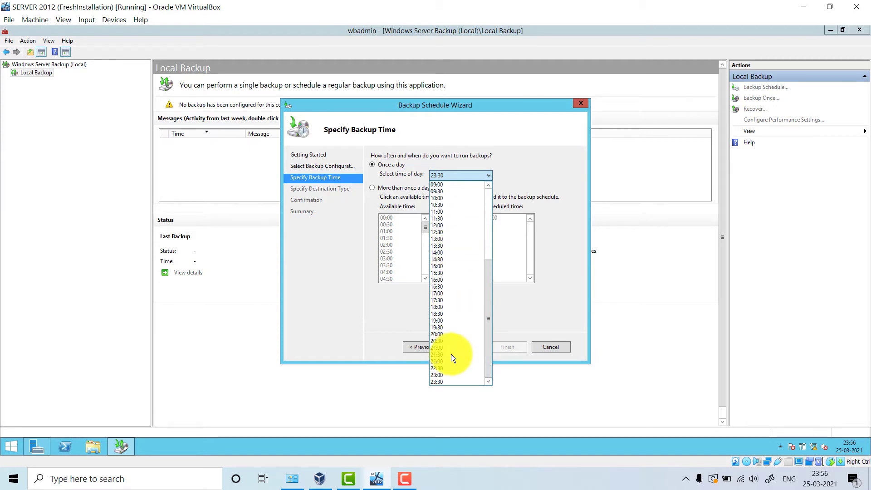
left_click(452, 381)
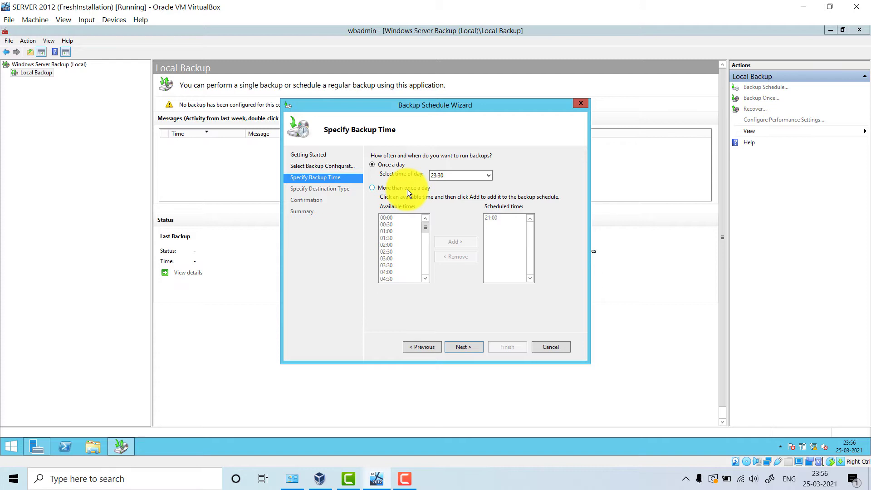
left_click(472, 347)
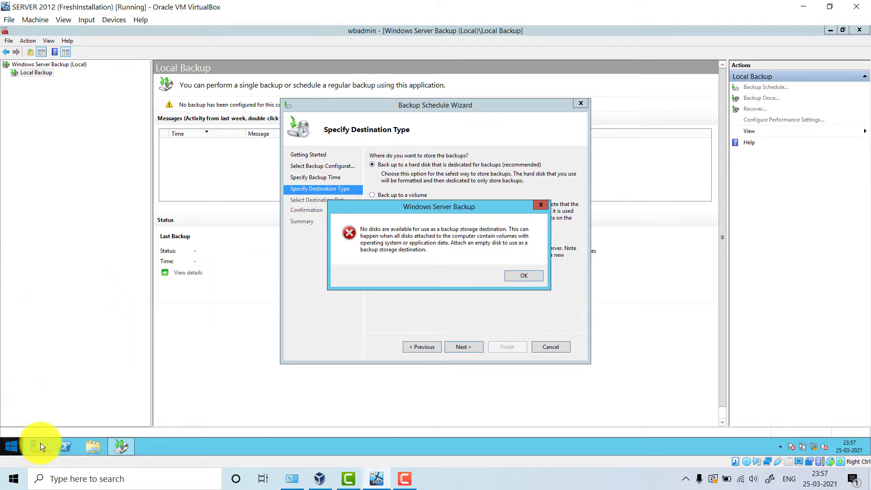
Check which drives the server has in This PC, and close the window
left_click(11, 441)
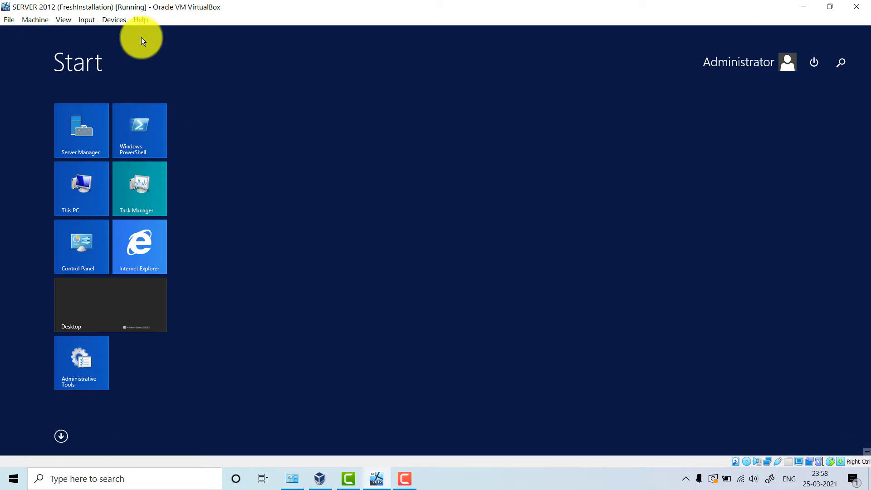
left_click(93, 204)
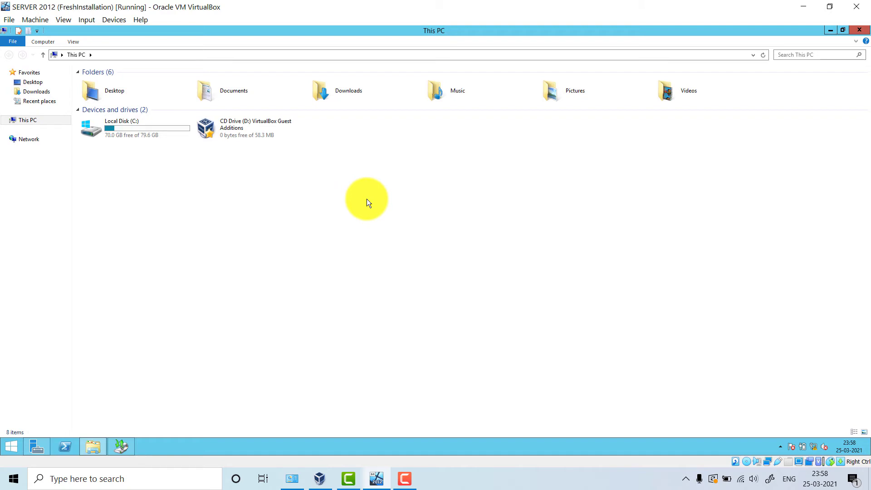
left_click(865, 32)
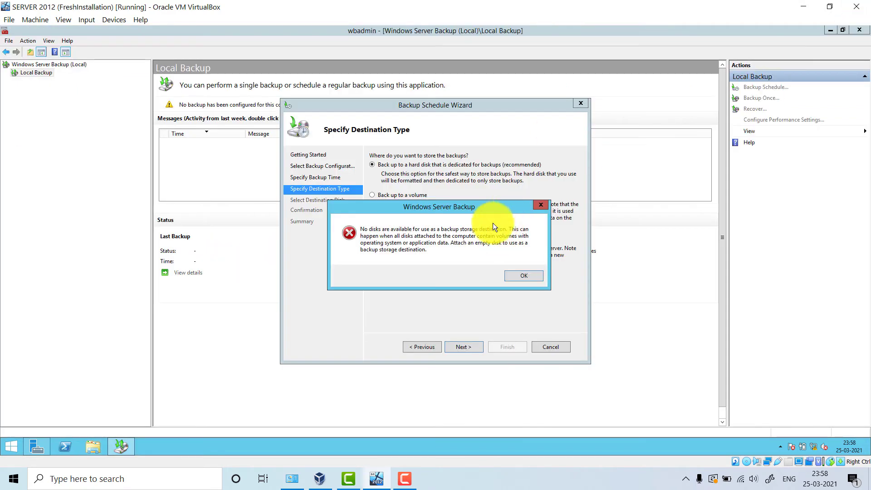
Dismiss the disk error, cancel the backup schedule, and close Windows Server Backup
left_click(525, 278)
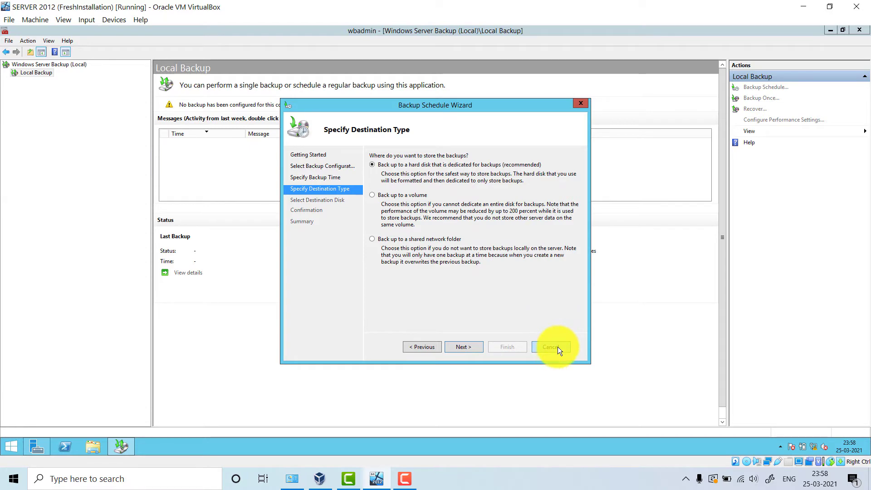
left_click(557, 347)
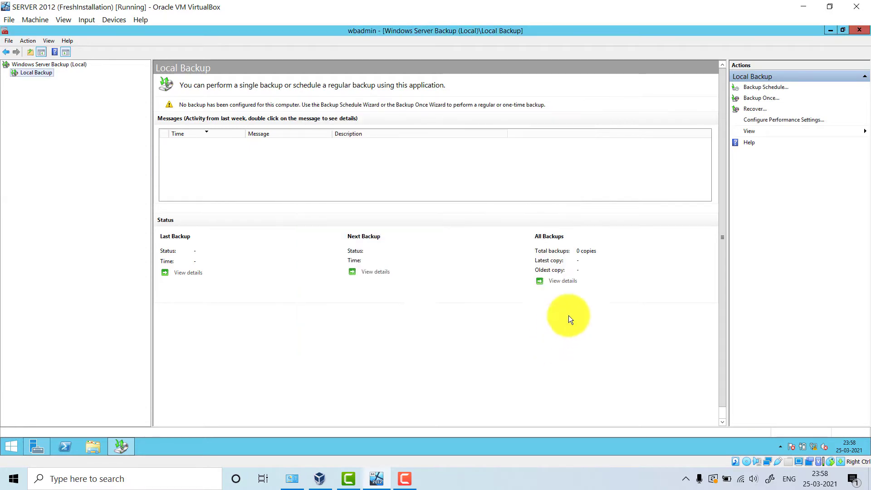
left_click(860, 30)
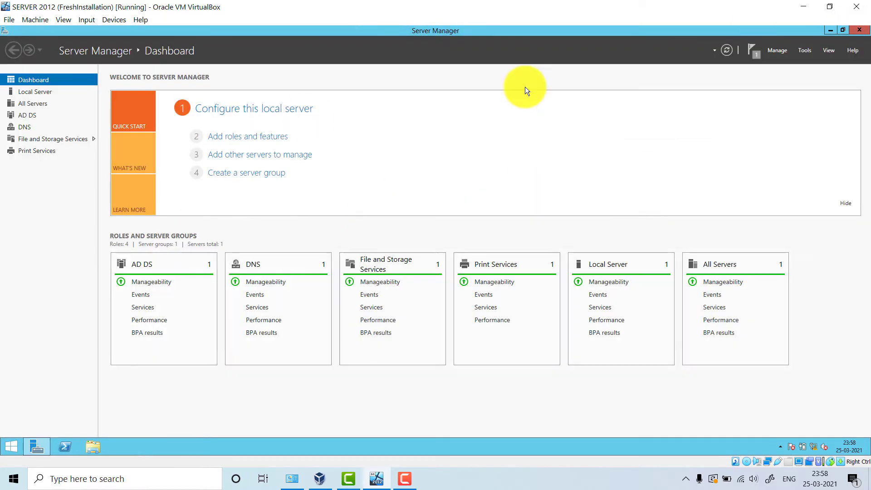
Close Server Manager and shut down the server with the reason Other (Unplanned)
left_click(859, 31)
left_click(11, 446)
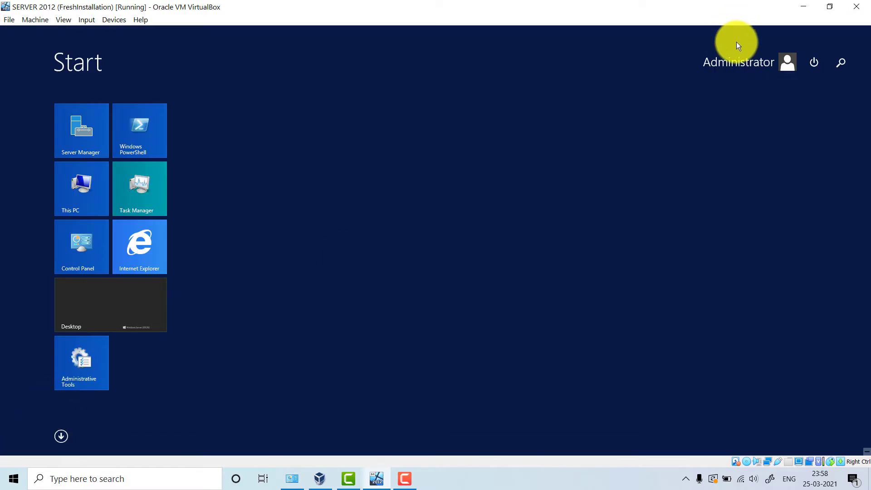
left_click(816, 62)
left_click(815, 87)
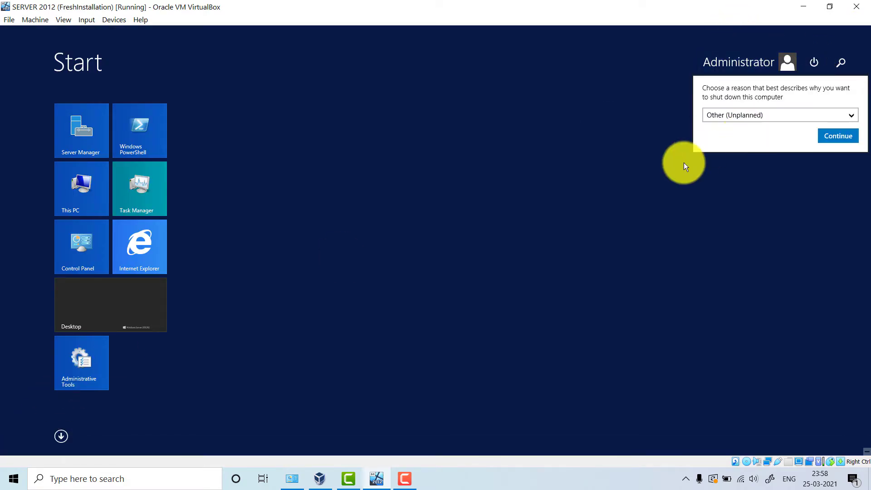
left_click(855, 136)
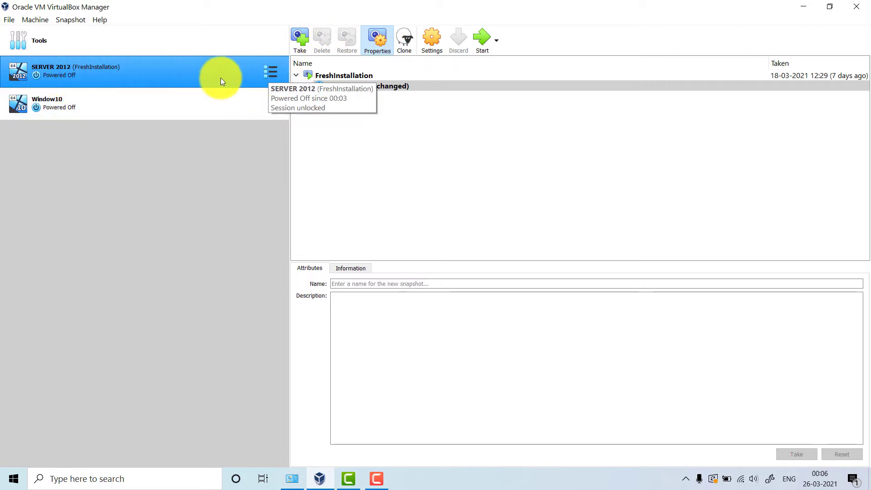
In the SERVER 2012 machine's storage settings, start a new SATA hard disk as a dynamically allocated VDI
right_click(230, 72)
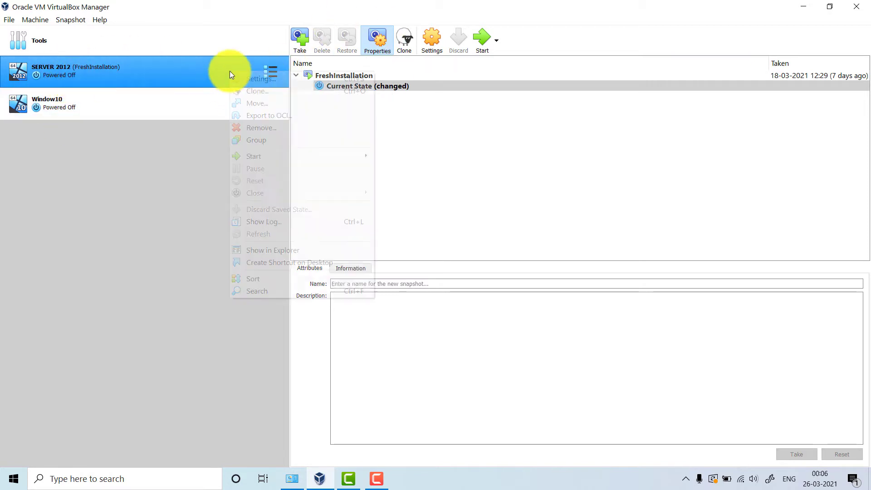
left_click(243, 78)
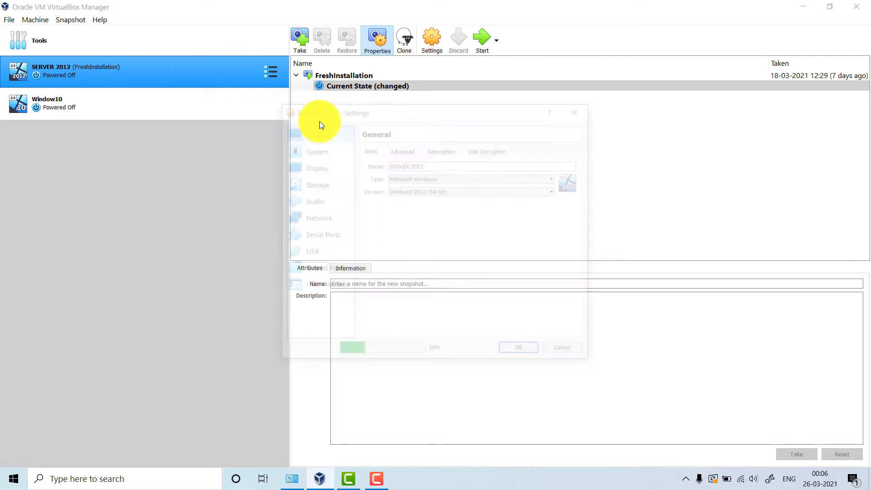
left_click(320, 183)
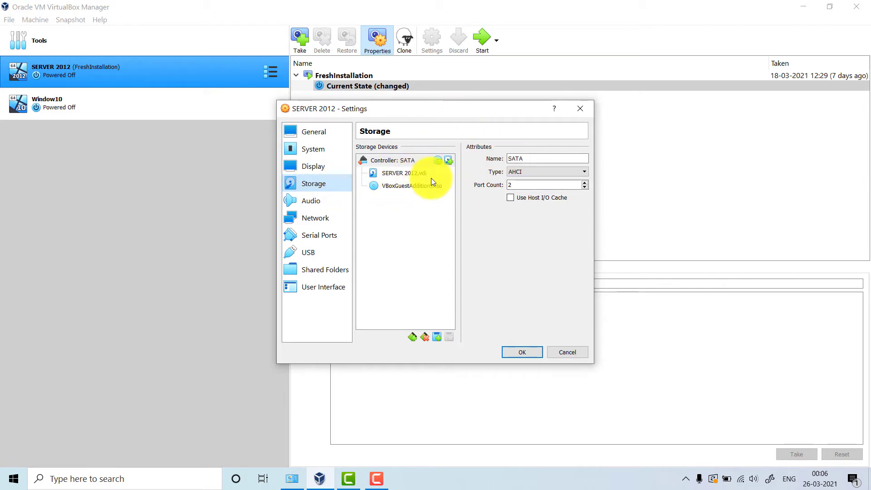
left_click(449, 161)
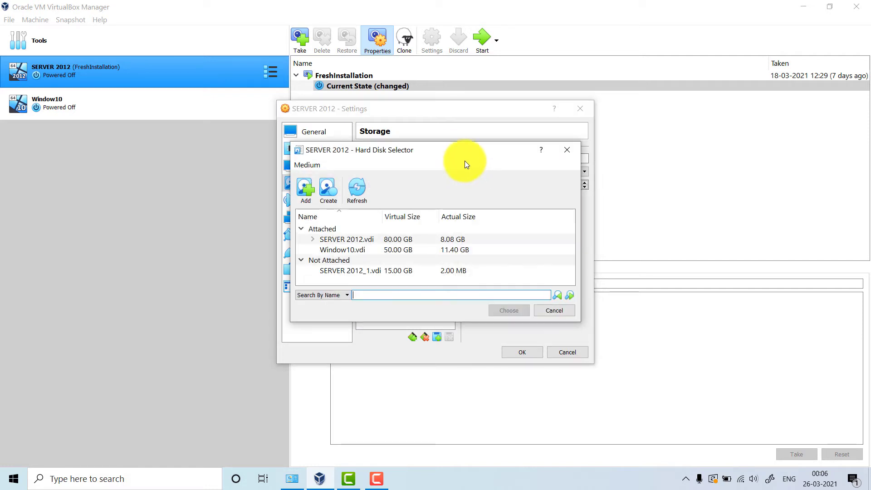
left_click(326, 188)
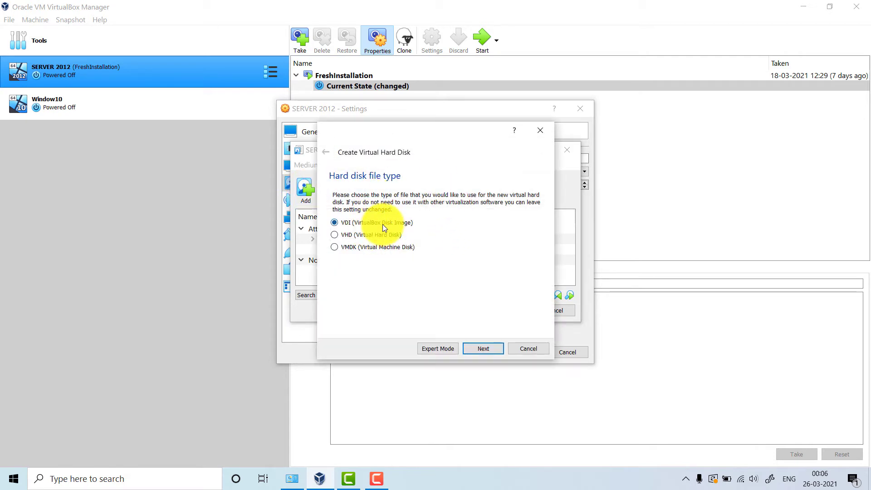
left_click(493, 350)
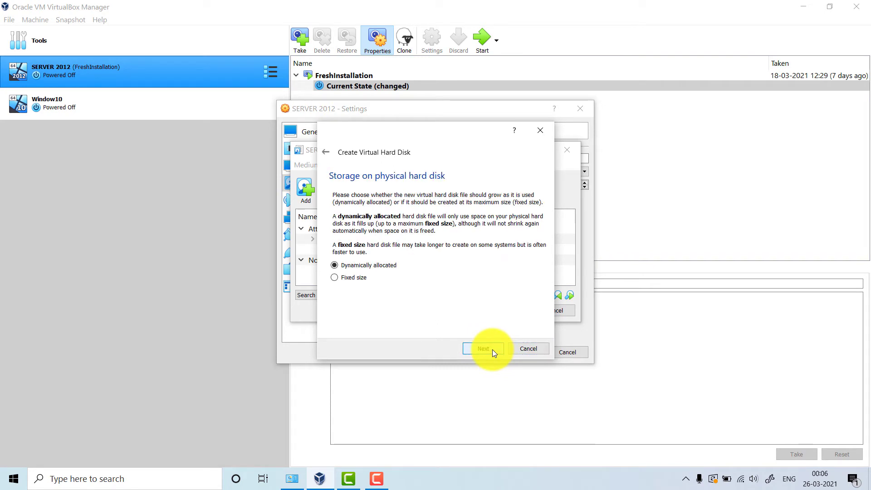
left_click(491, 350)
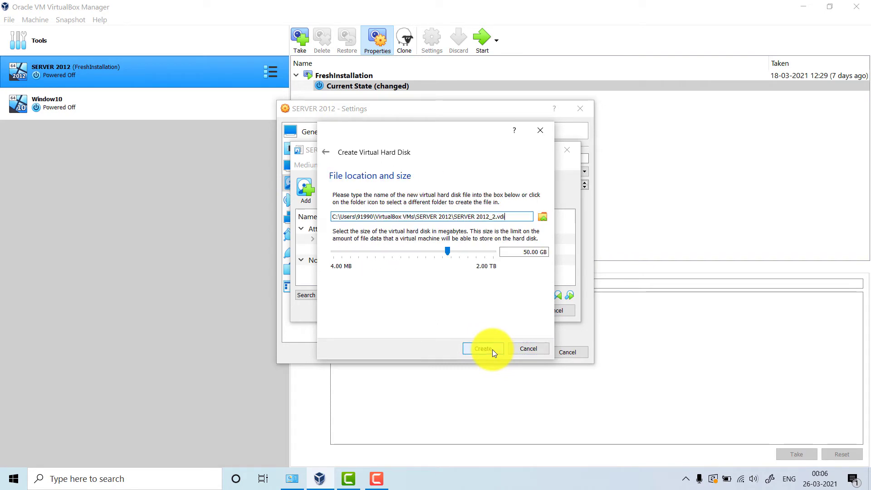
Set the new virtual disk's size to 15 GB and name its file BackUp Volume
left_click(525, 252)
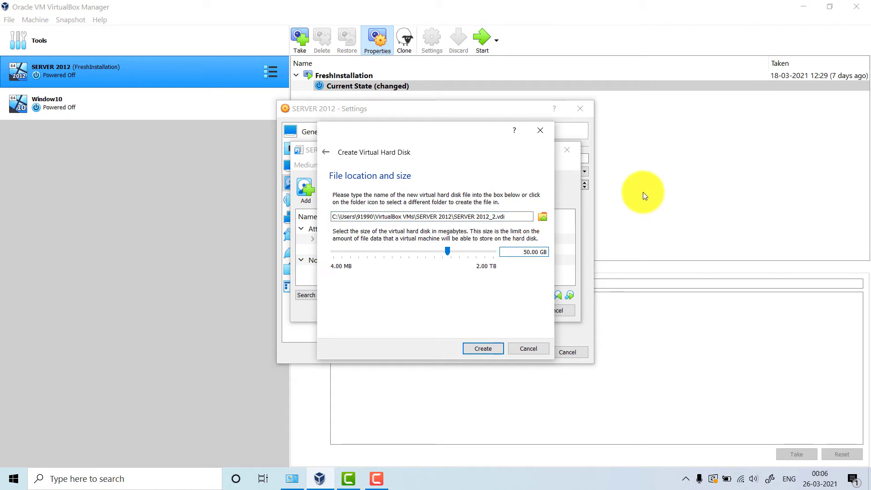
key("BackSpace")
key("BackSpace")
type("15")
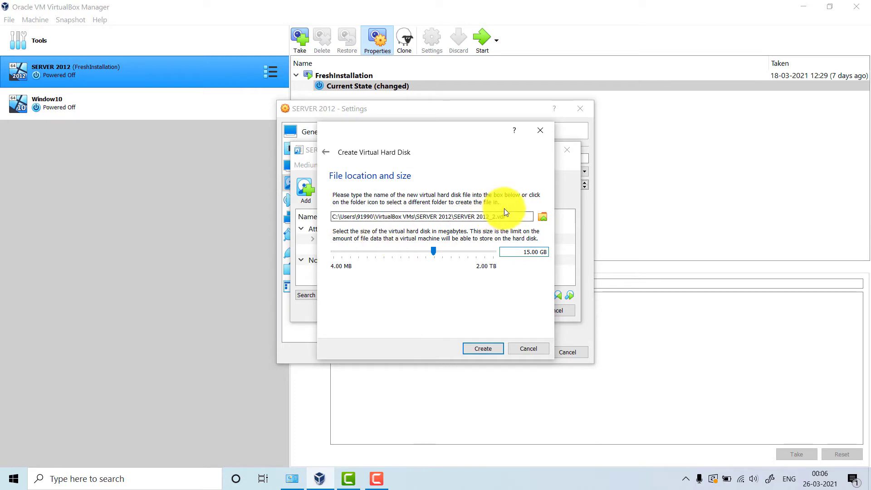
left_click_drag(505, 216, 222, 223)
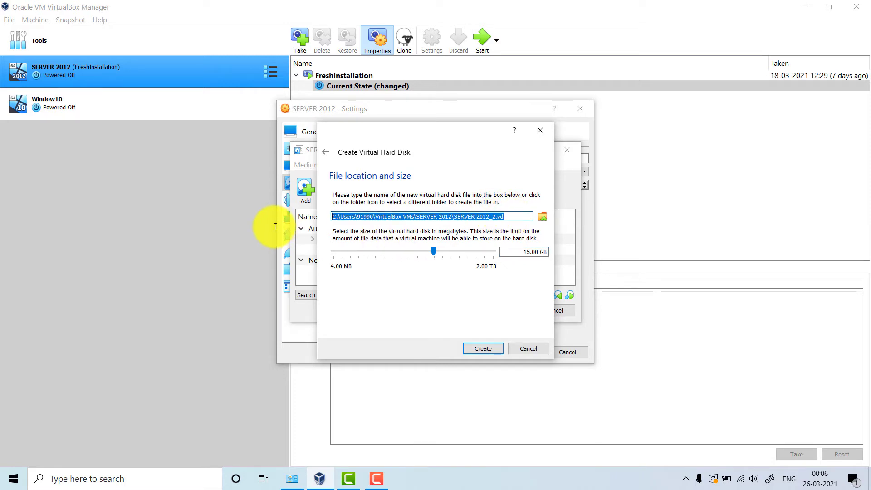
key("BackSpace")
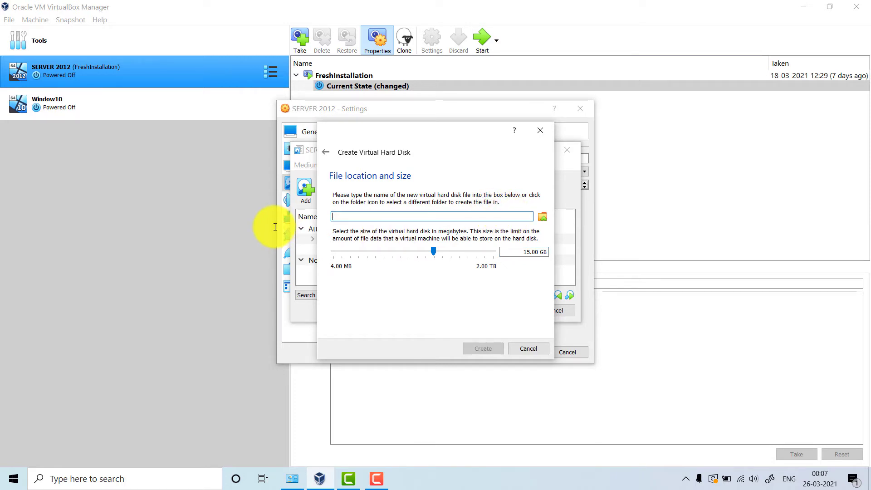
type("Ba")
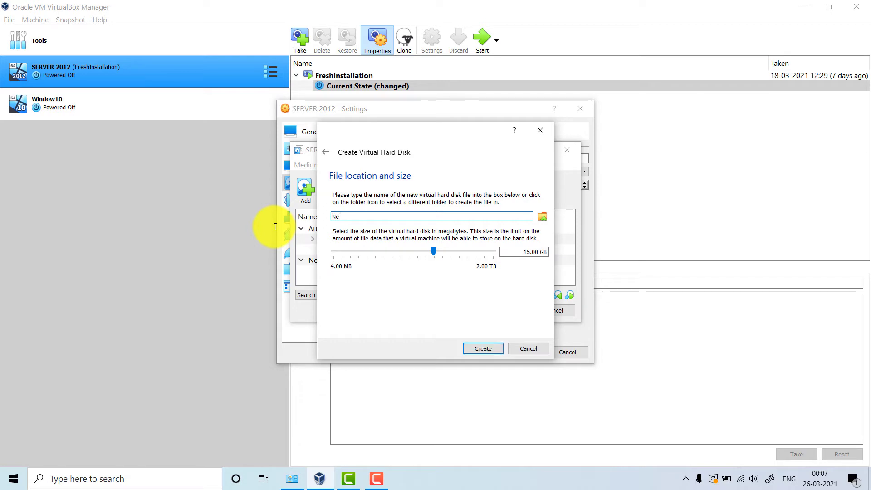
key("BackSpace")
key("BackSpace")
type("Back")
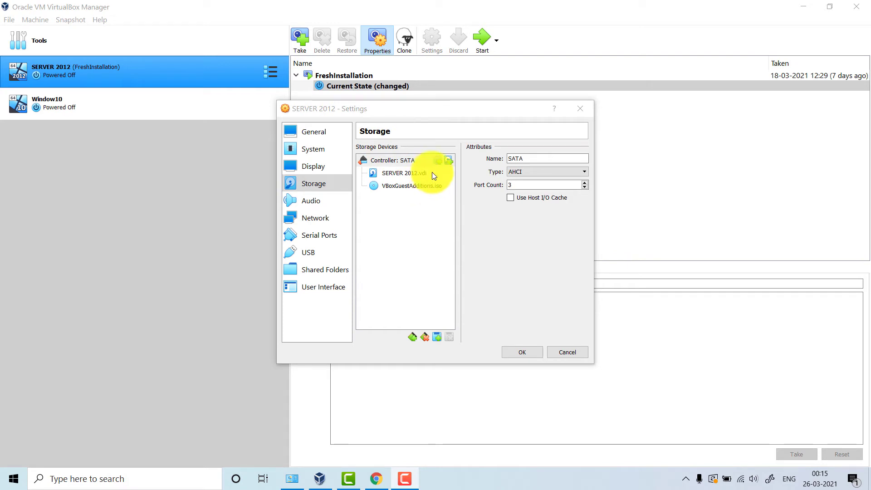
Attach BackUp Volume.vdi to the SERVER 2012 machine's SATA controller and save the settings
left_click(448, 162)
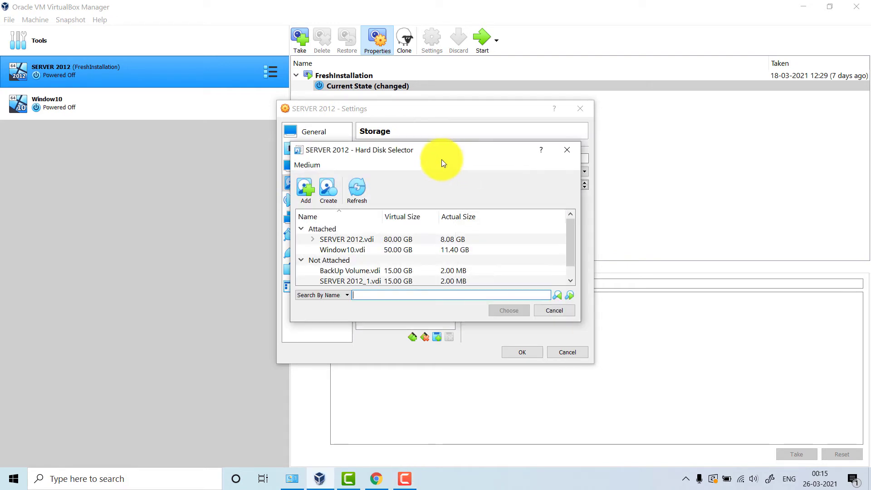
left_click(329, 231)
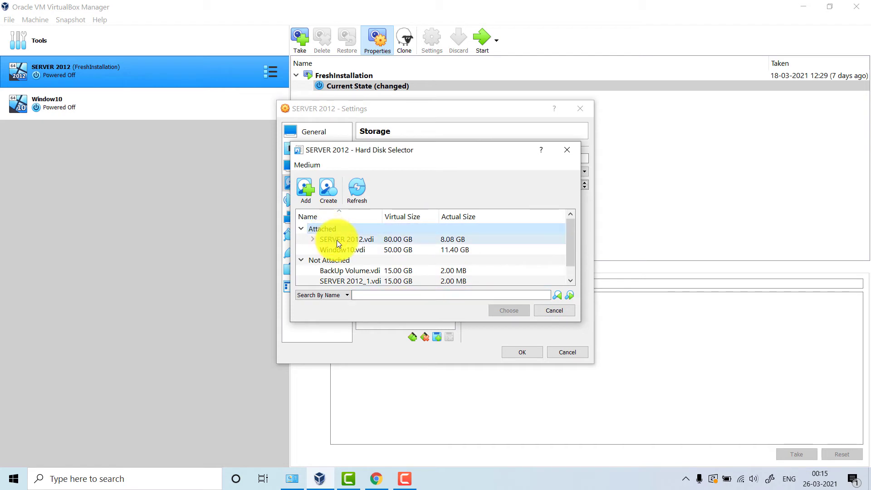
left_click(337, 240)
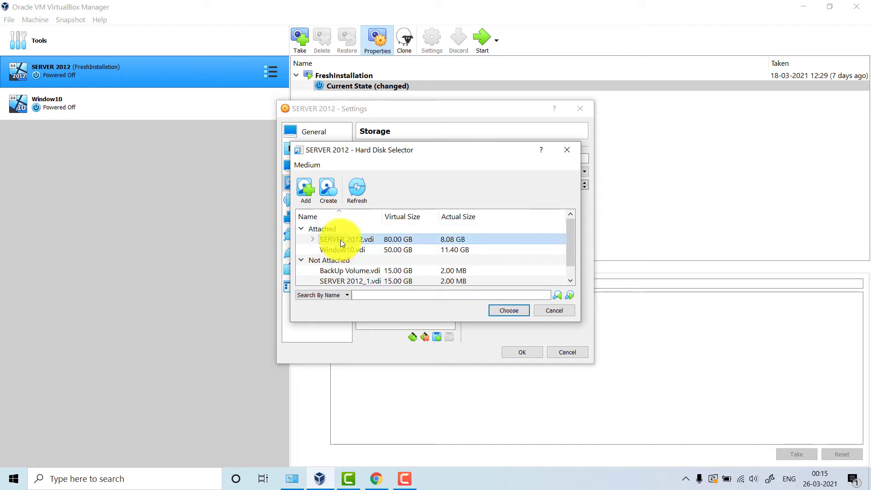
left_click(338, 261)
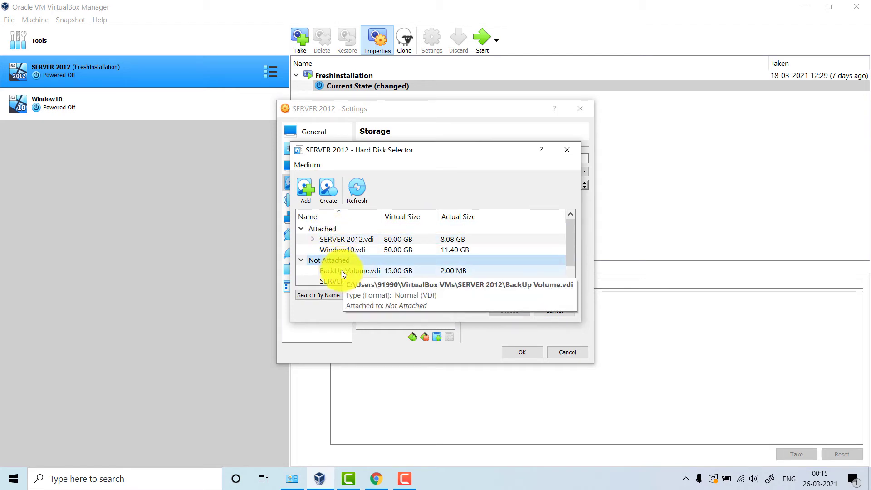
left_click(343, 270)
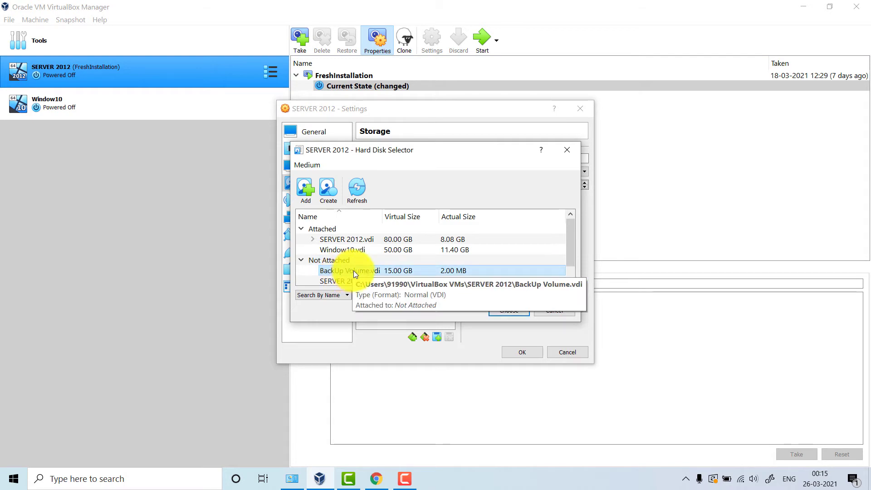
double_click(354, 271)
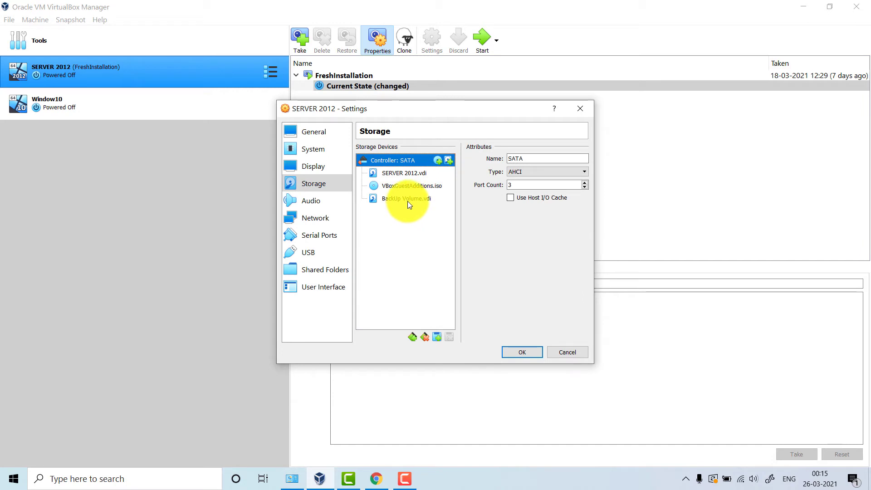
left_click(407, 200)
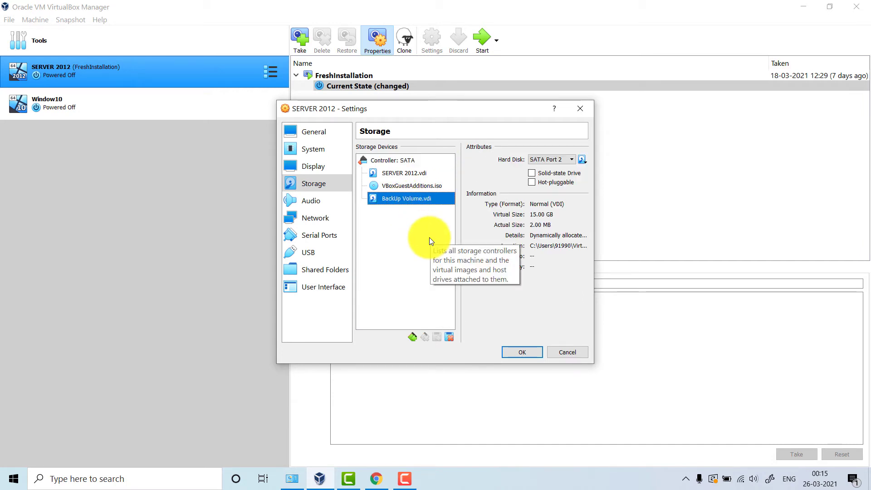
left_click(530, 354)
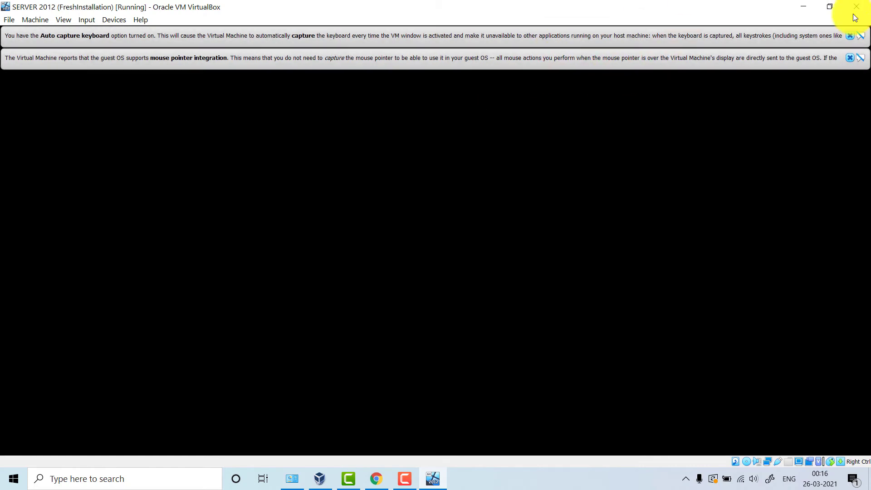
Dismiss the keyboard capture and mouse integration notices in the running server machine, and close Server Manager
left_click(850, 35)
left_click(850, 58)
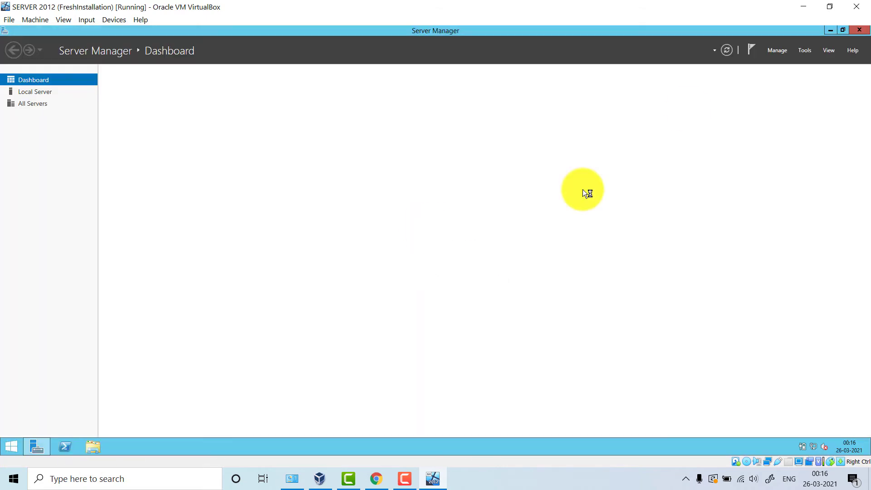
left_click(858, 31)
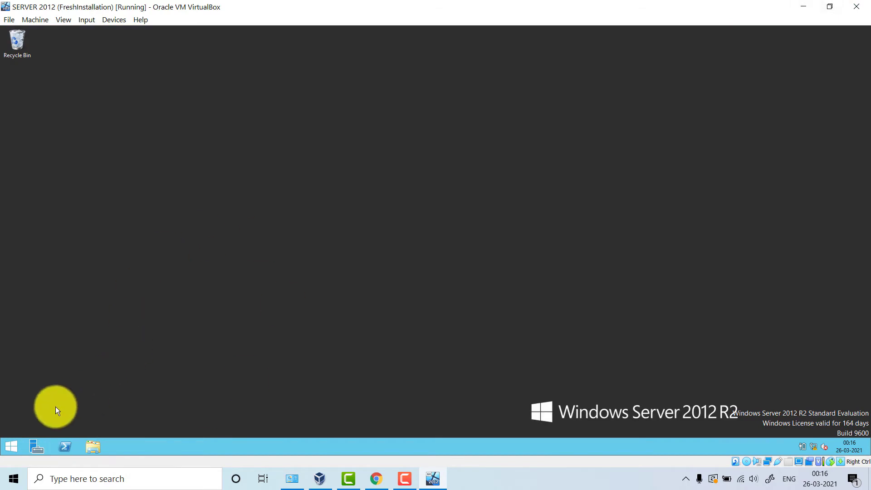
Check This PC on the server for the added drive, refresh the view, and close the window
left_click(13, 447)
left_click(68, 207)
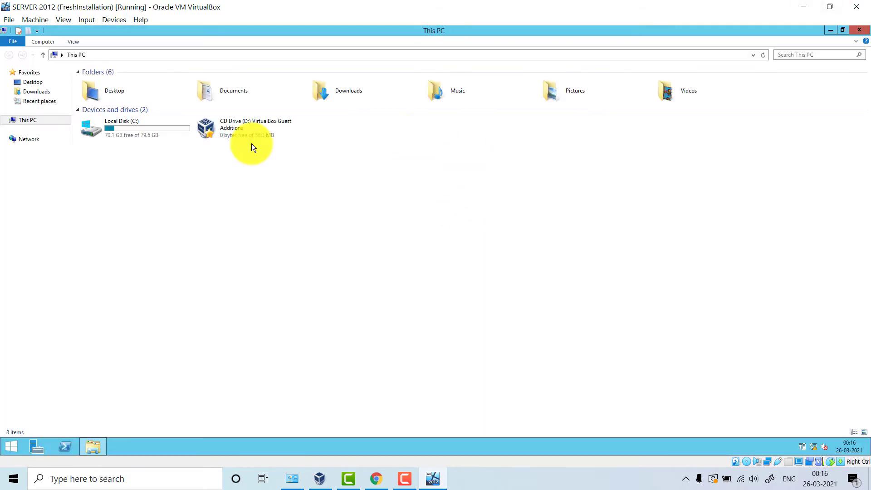
right_click(291, 197)
left_click(320, 233)
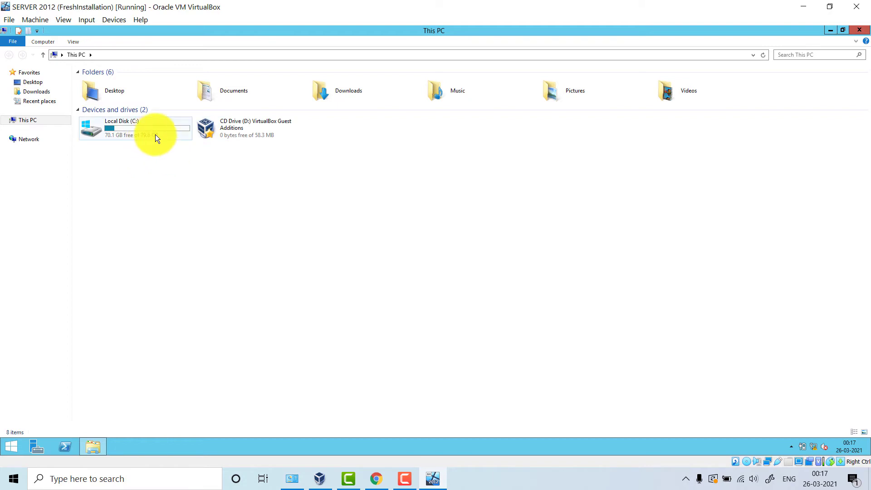
left_click(853, 31)
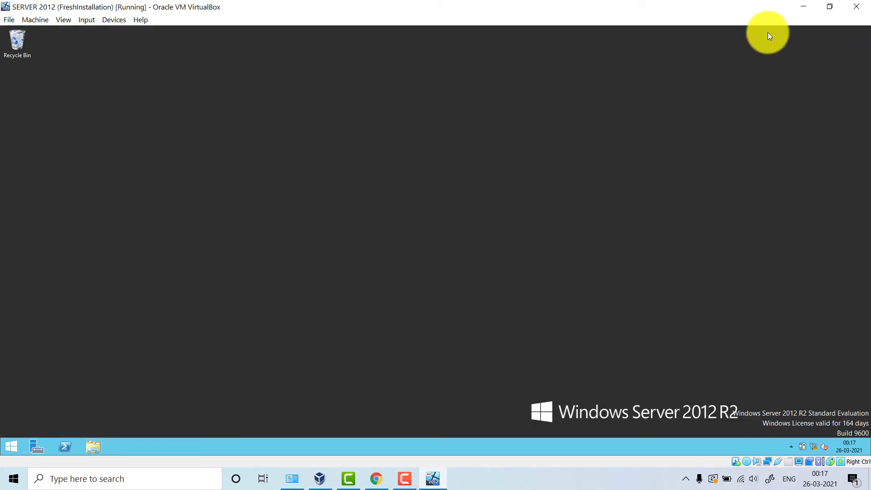
Open Disk Management in Computer Management from Server Manager and initialize Disk 1 with the MBR partition style
left_click(36, 446)
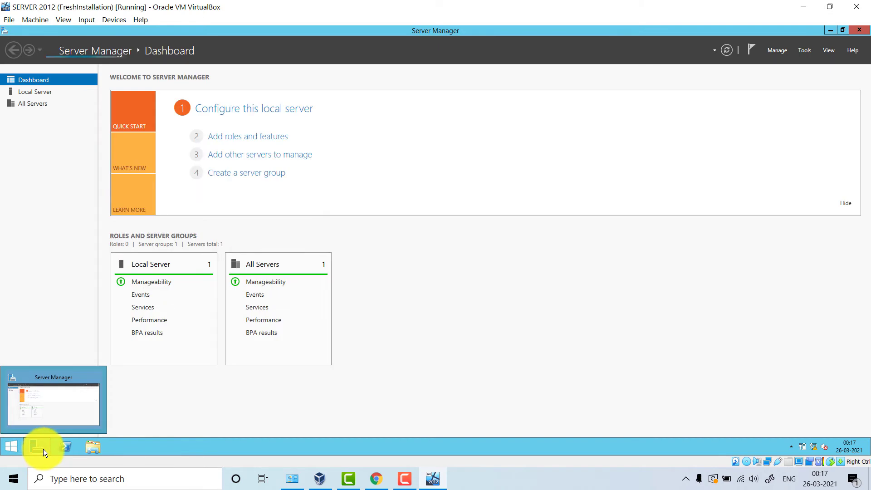
left_click(808, 50)
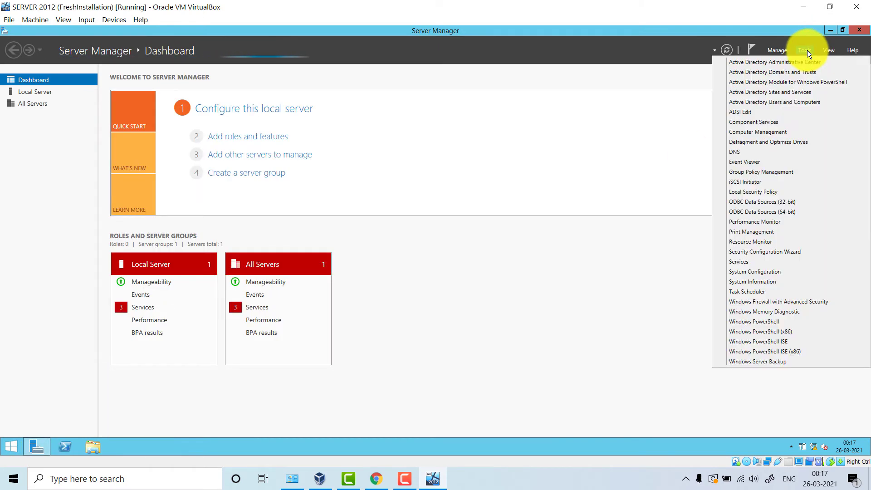
left_click(778, 129)
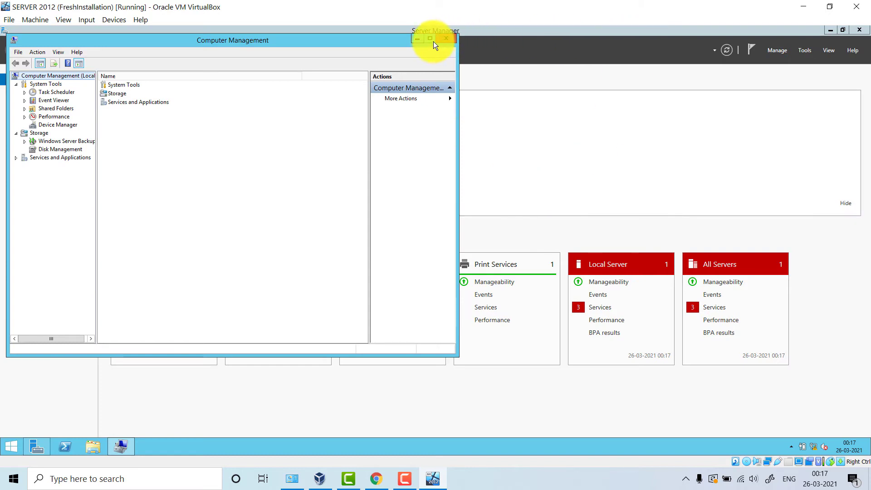
left_click(430, 39)
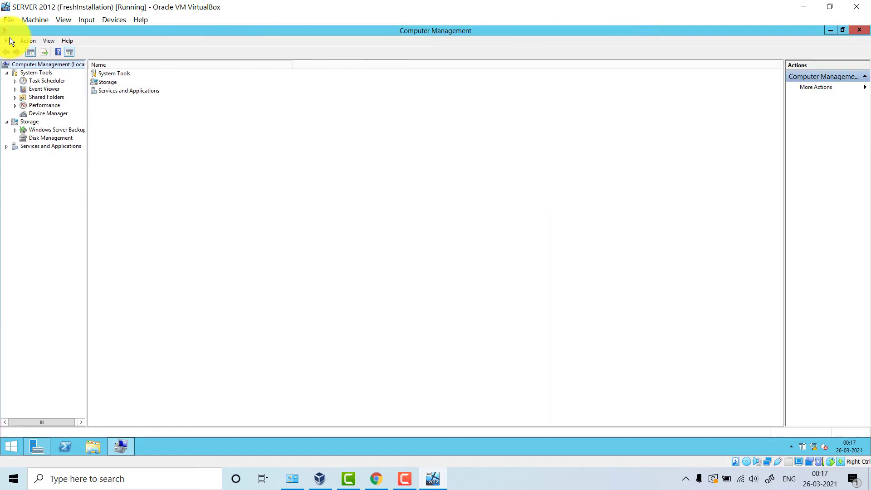
left_click(44, 137)
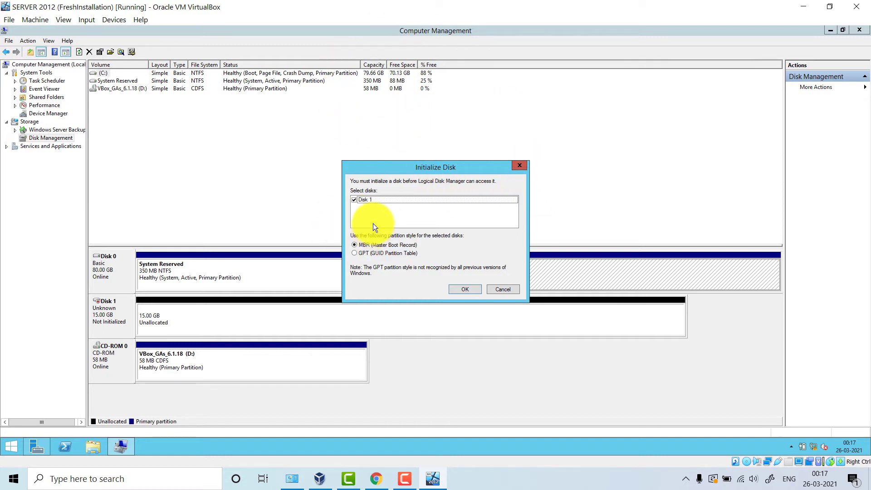
left_click(467, 290)
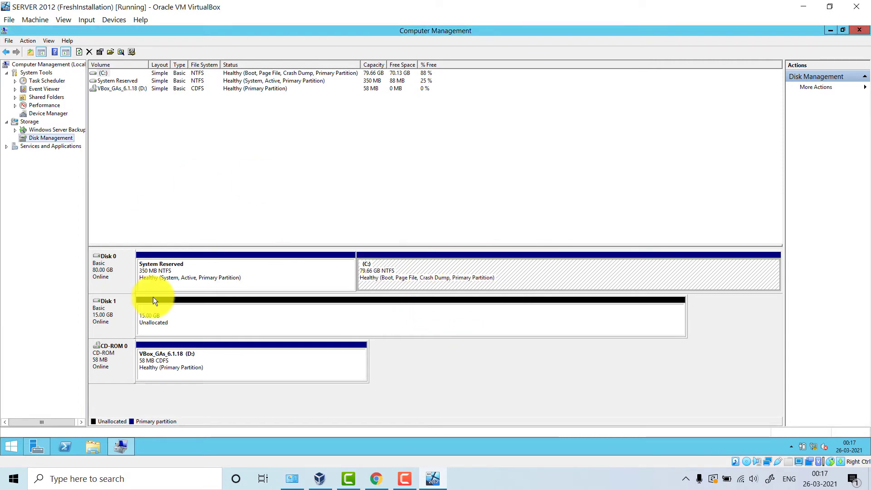
Start a new simple volume on Disk 1's unallocated space with a size of 15357 MB
left_click(176, 324)
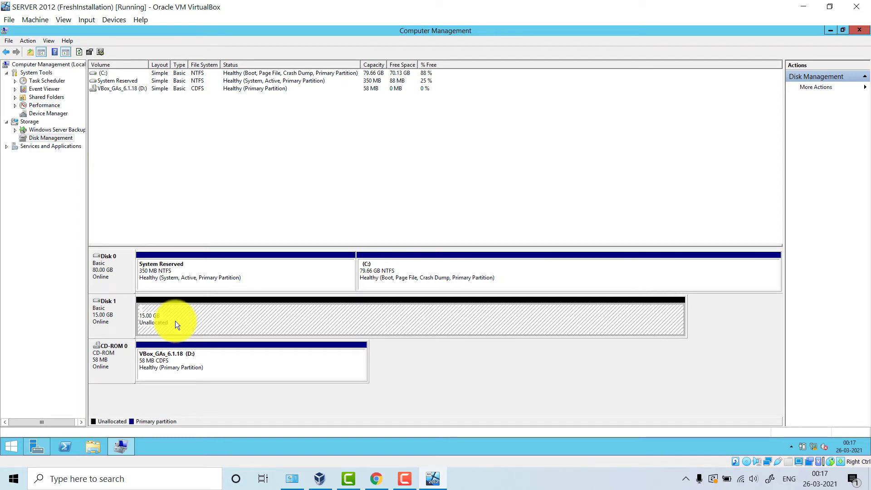
right_click(214, 317)
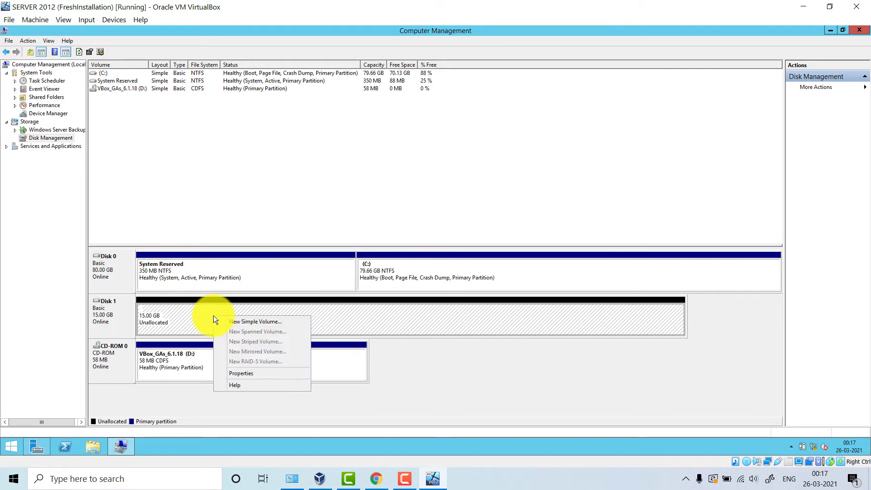
left_click(280, 323)
left_click(270, 235)
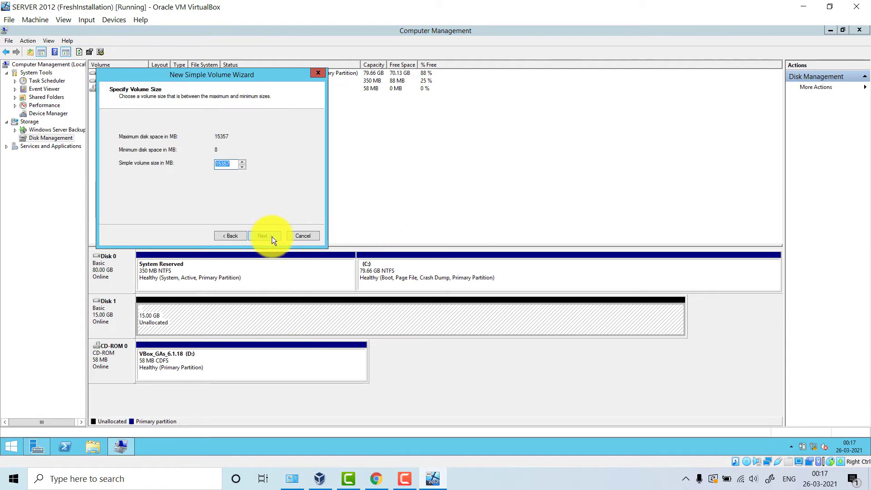
left_click(271, 236)
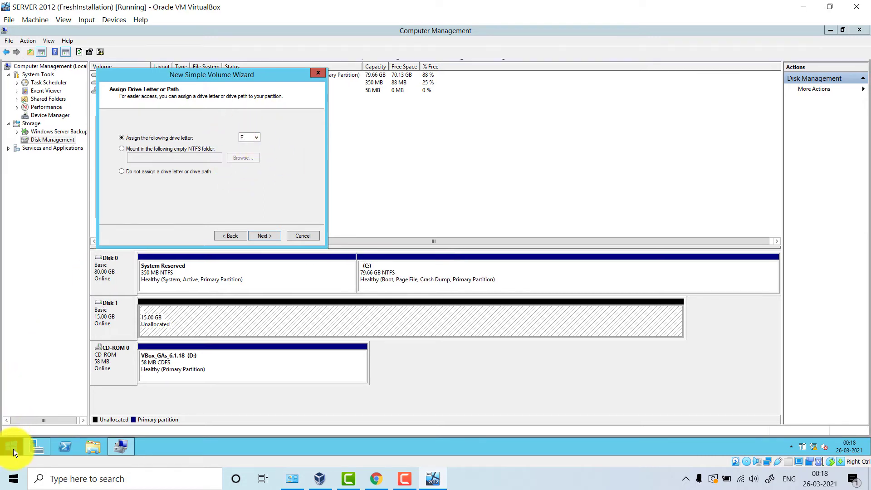
Check which drive letters are in use in This PC, and close the window
left_click(13, 448)
left_click(82, 190)
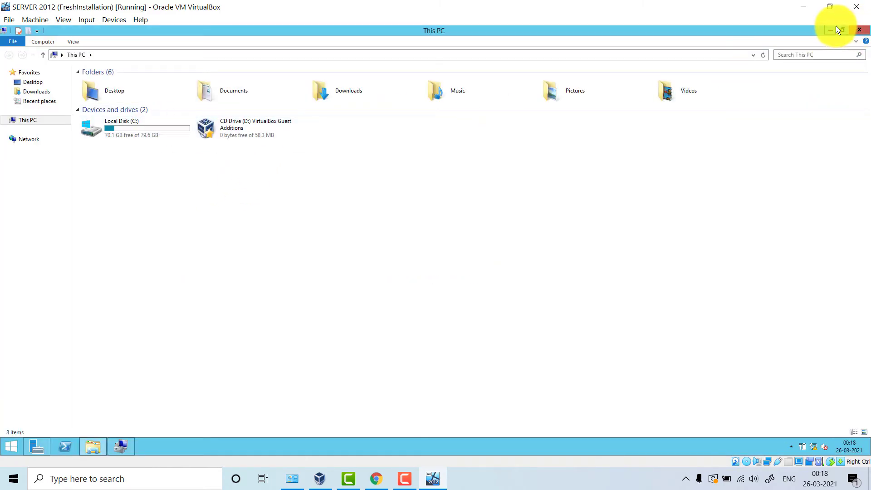
left_click(859, 30)
Assign letter E to the new volume, quick-format it as NTFS with the label New Volume, and close Computer Management
left_click(254, 137)
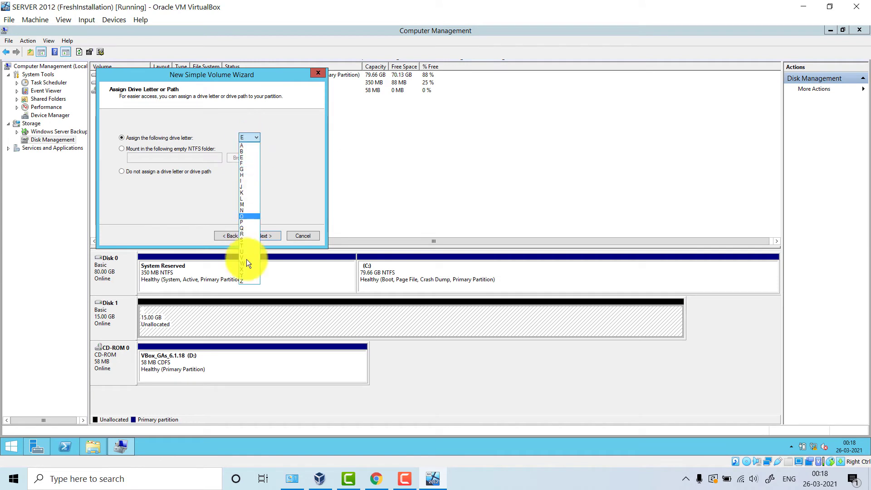
left_click(252, 140)
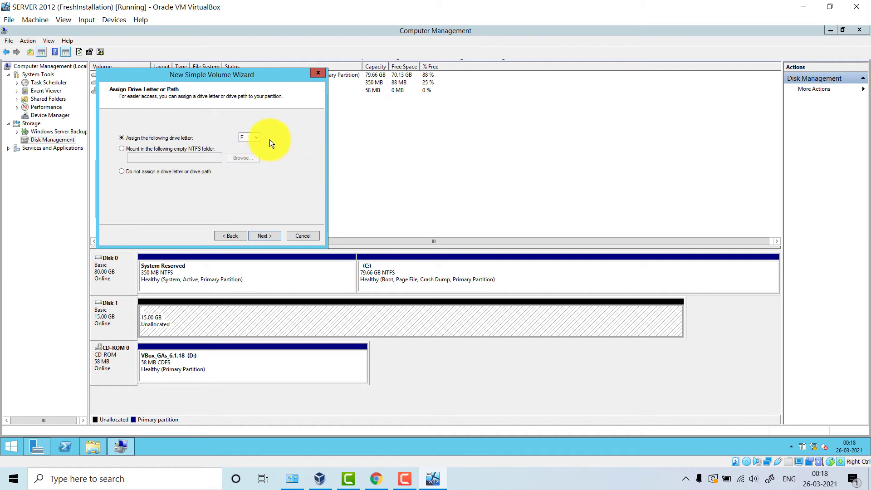
left_click(269, 235)
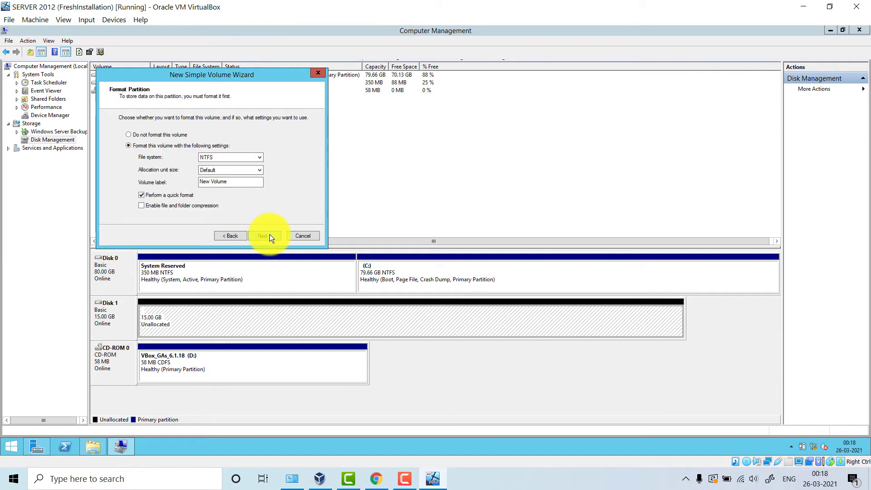
left_click(269, 236)
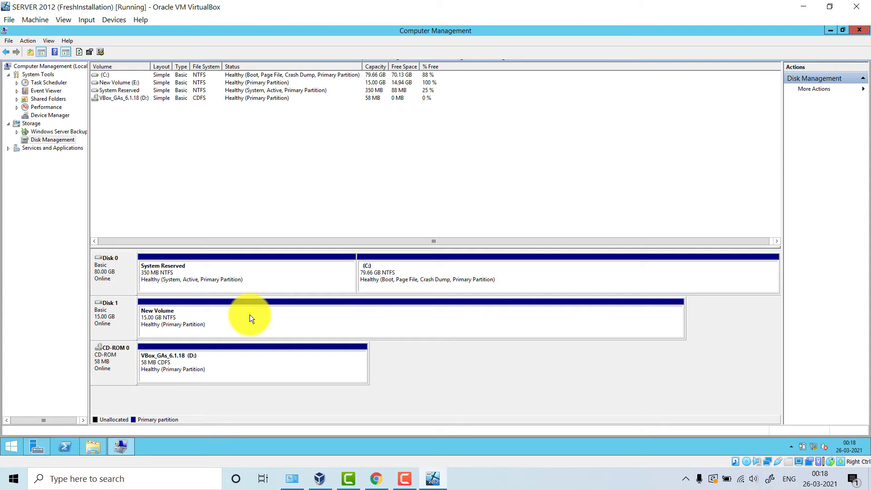
left_click(859, 30)
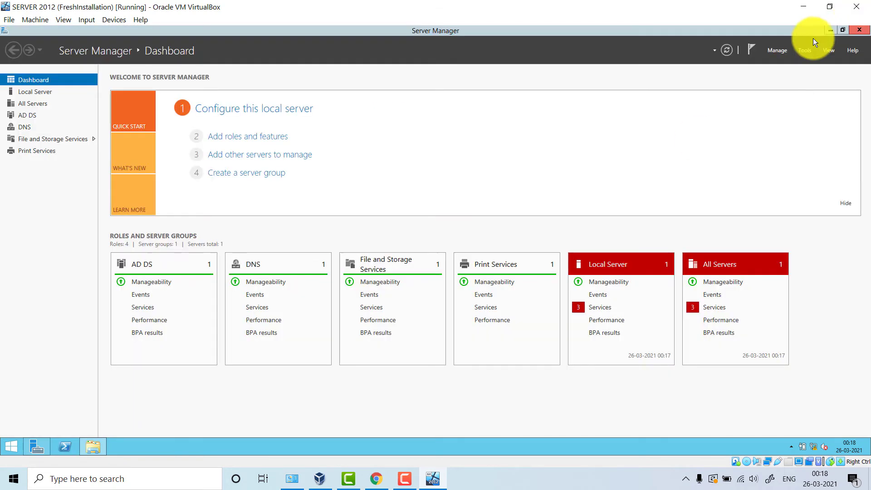
Open This PC on the server, maximize its window, and refresh the drive list
left_click(12, 449)
left_click(87, 202)
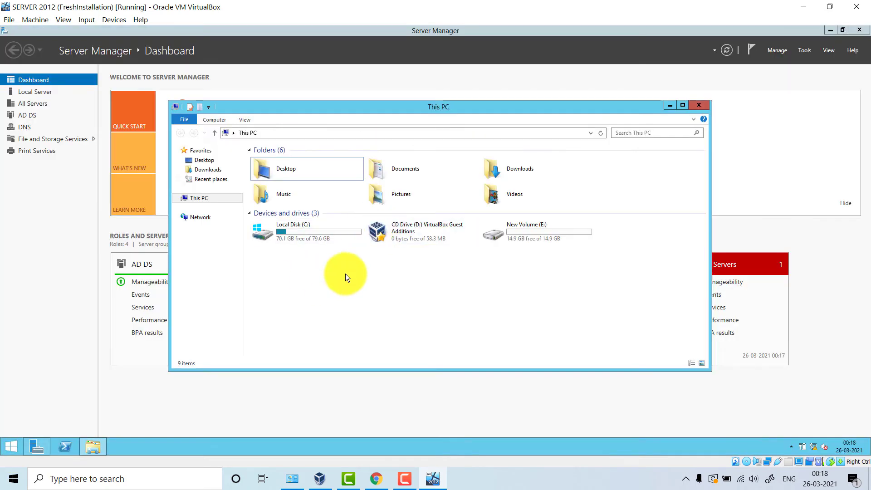
left_click(682, 105)
right_click(351, 233)
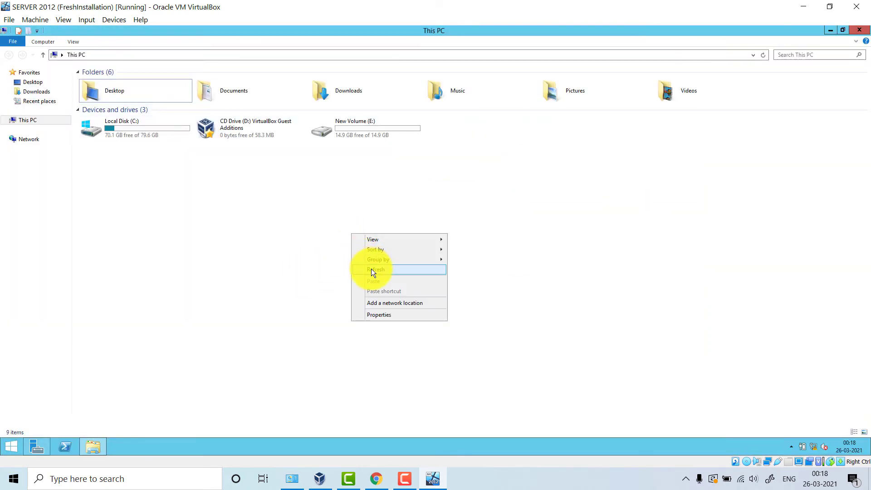
left_click(371, 269)
Rename the New Volume (E:) drive as BackUp Drive, refresh the view, and close This PC
right_click(376, 137)
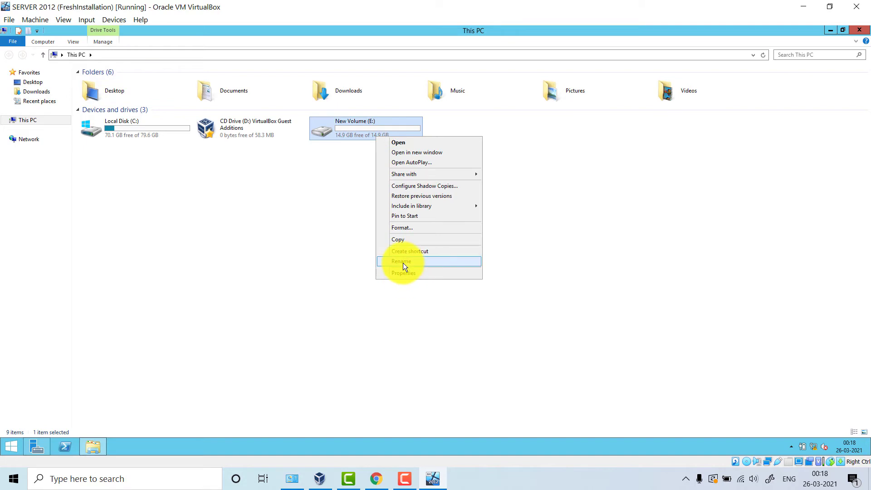
left_click(402, 261)
type("Back")
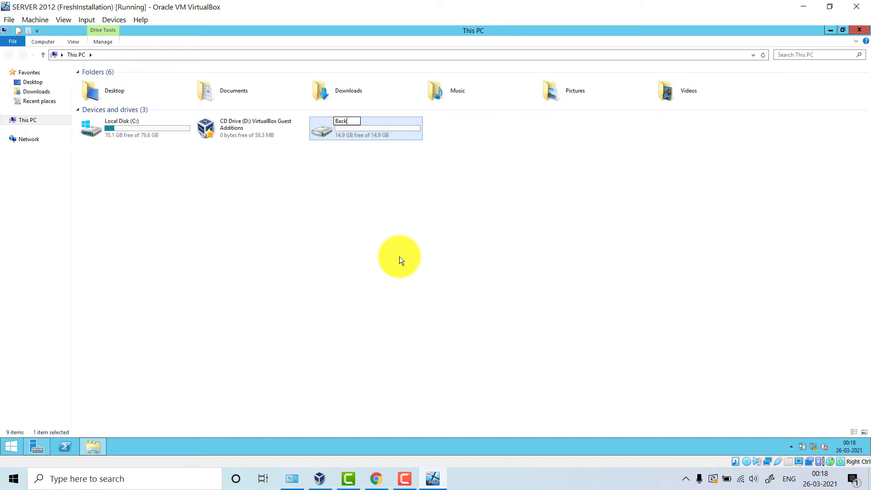
type("Up Drive")
key("Return")
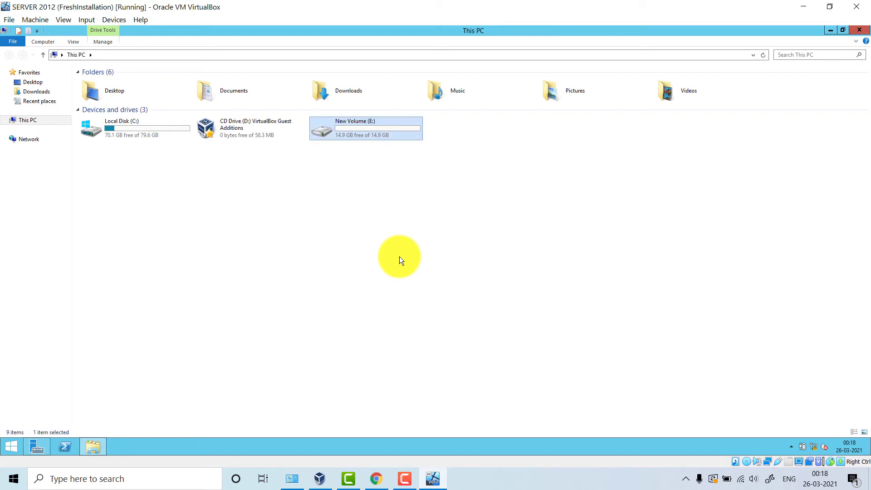
right_click(359, 197)
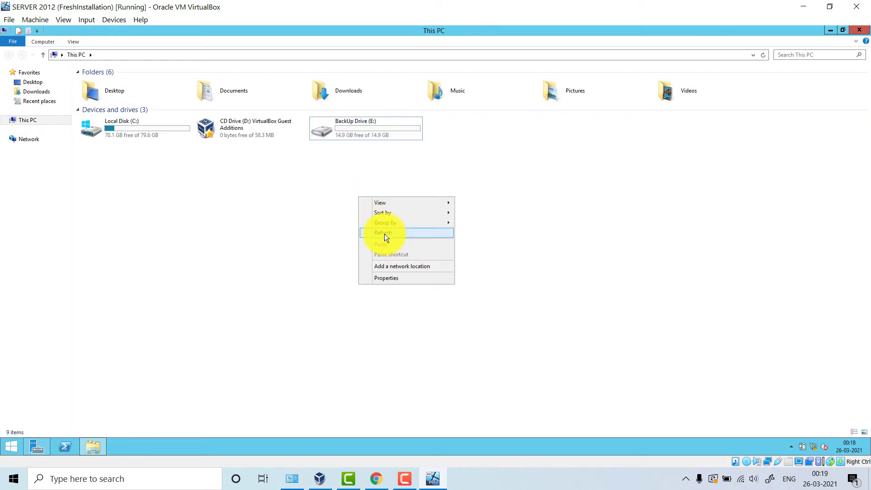
left_click(385, 234)
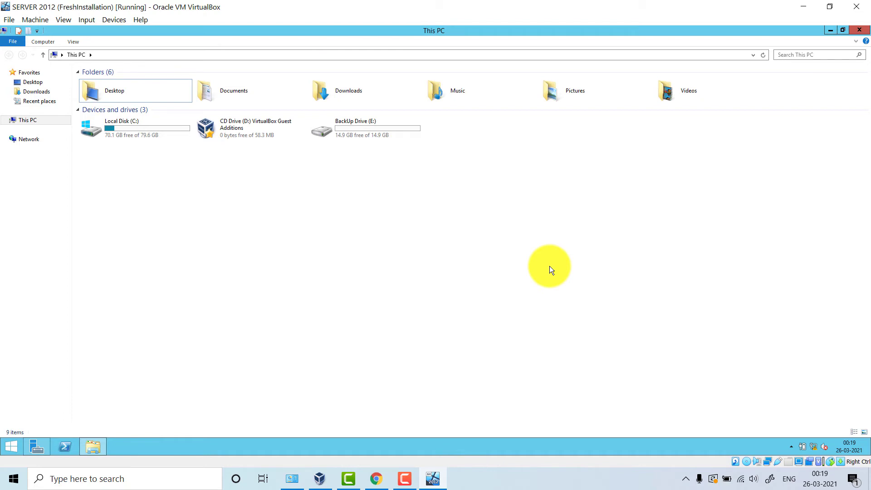
left_click(863, 31)
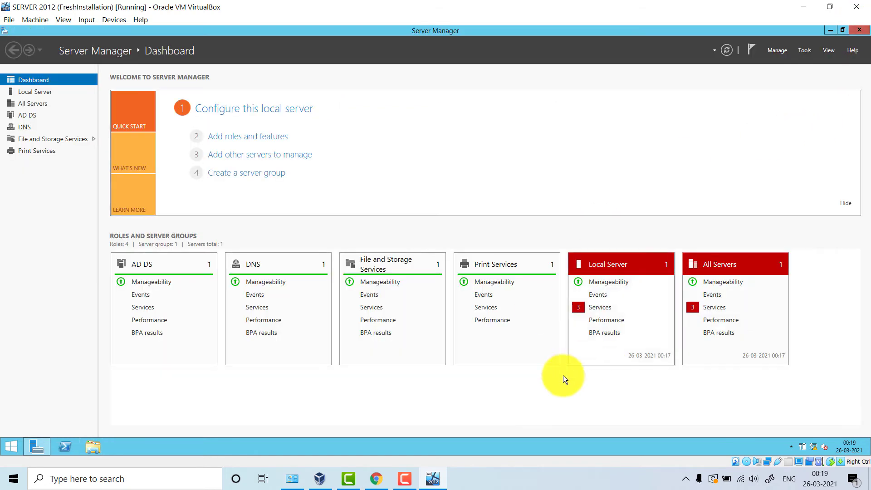
Open Windows Server Backup from Server Manager and display its Local Backup page
left_click(803, 51)
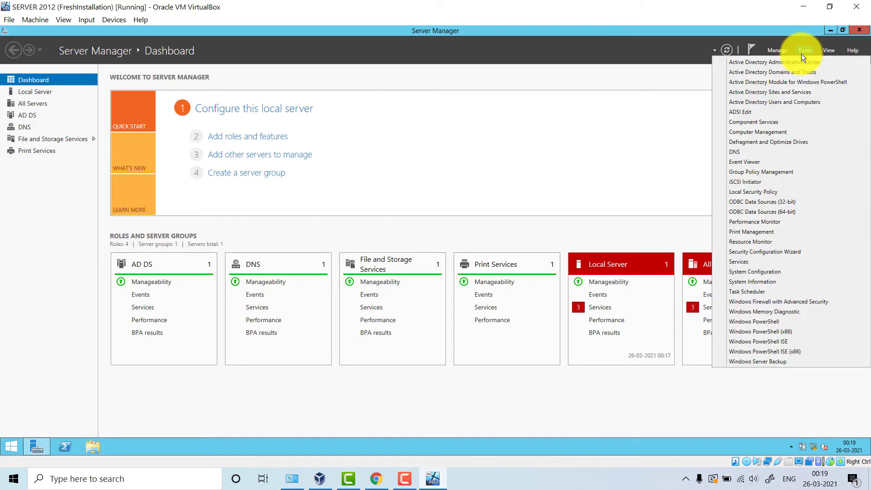
left_click(762, 362)
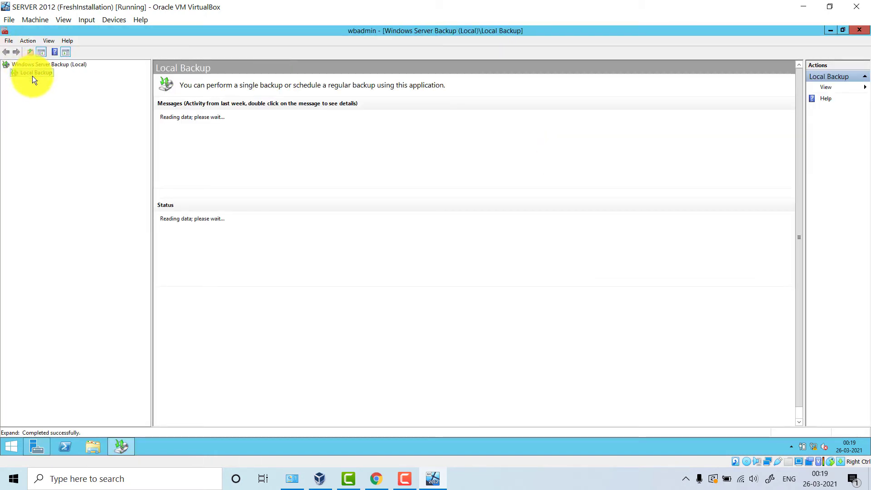
right_click(33, 74)
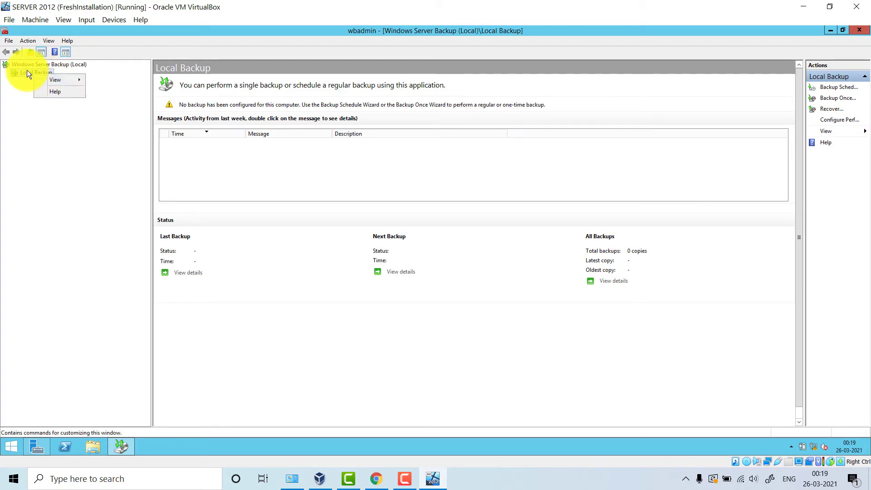
key("Escape")
right_click(36, 64)
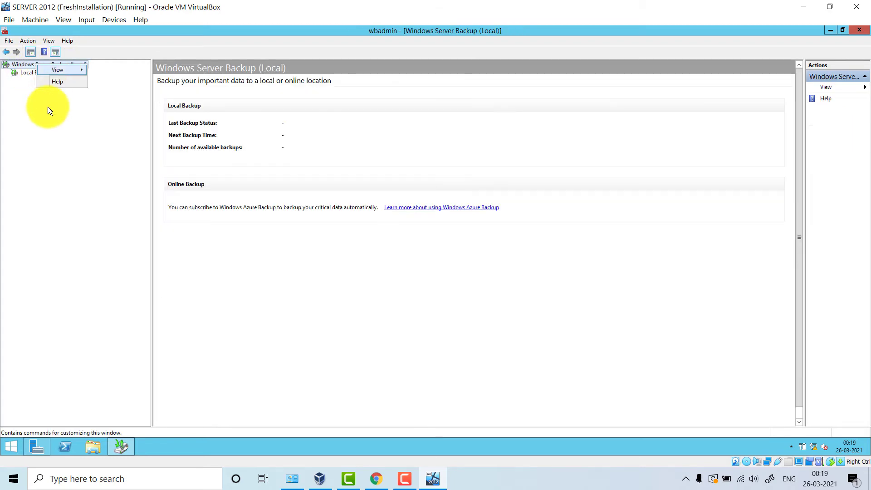
key("Escape")
left_click(45, 73)
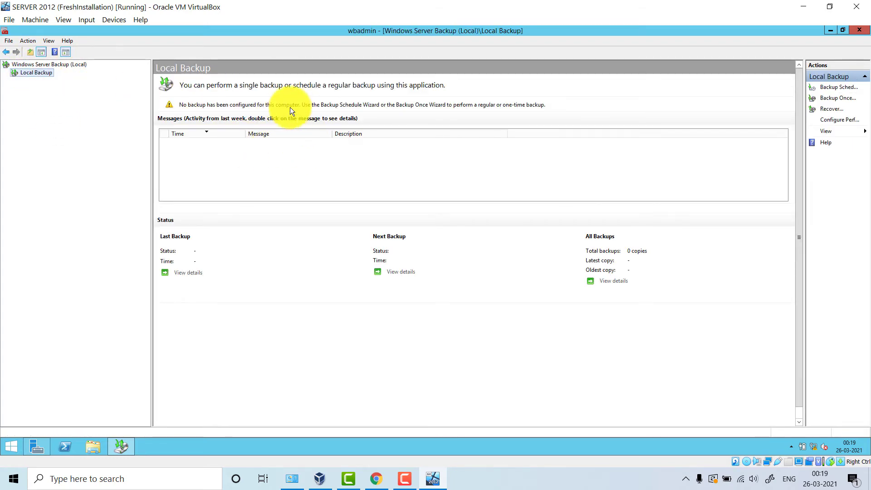
right_click(40, 73)
left_click(86, 77)
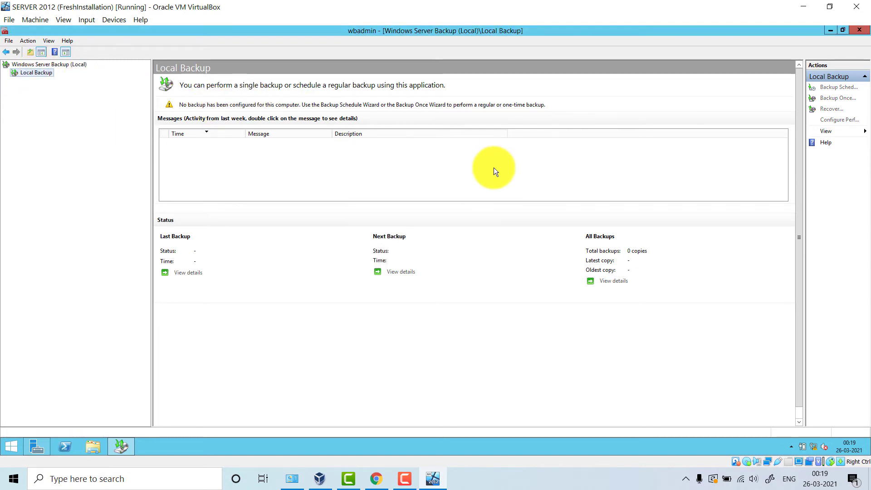
Configure a backup schedule for the full server, once a day at 21:00, stored on a hard disk dedicated for backups
left_click(472, 347)
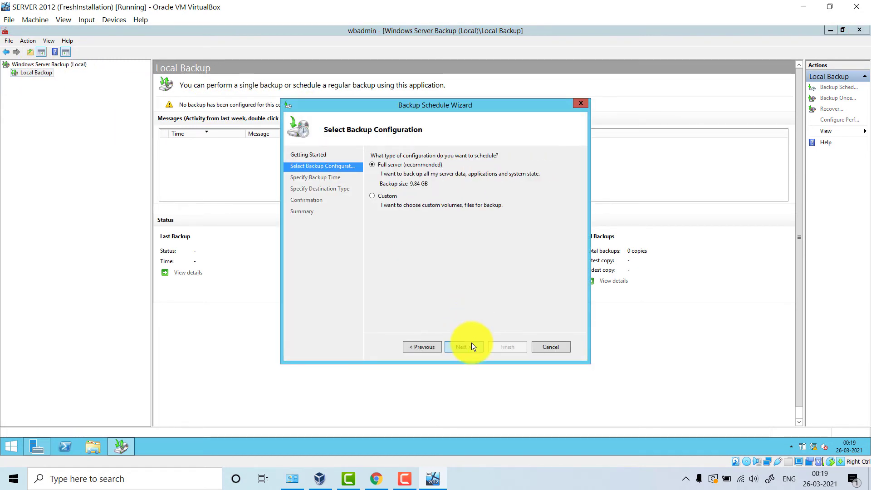
left_click(472, 347)
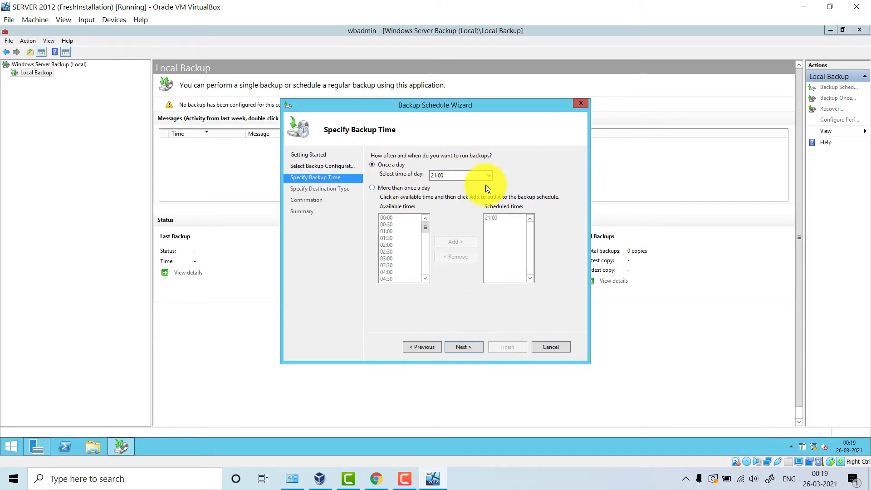
left_click(467, 349)
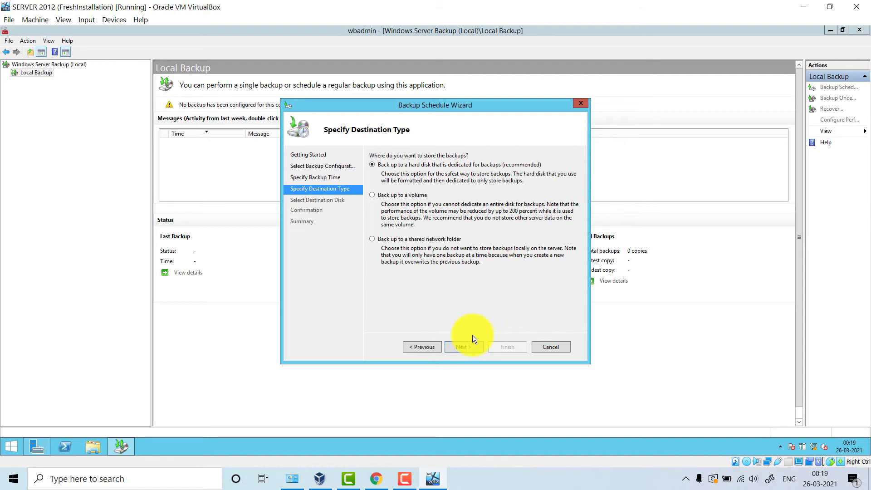
left_click(464, 346)
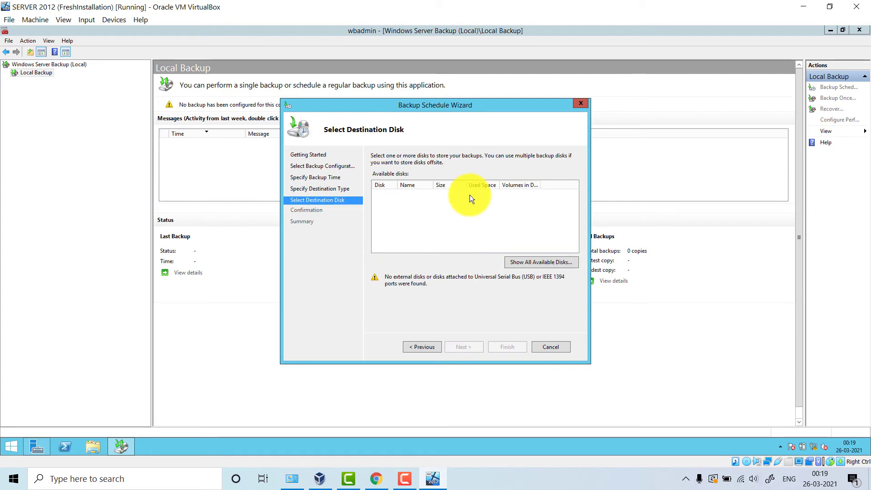
Add the 15.00 GB VBOX HARDDISK (Disk 1) to the available disks and select it as the backup destination
left_click(528, 263)
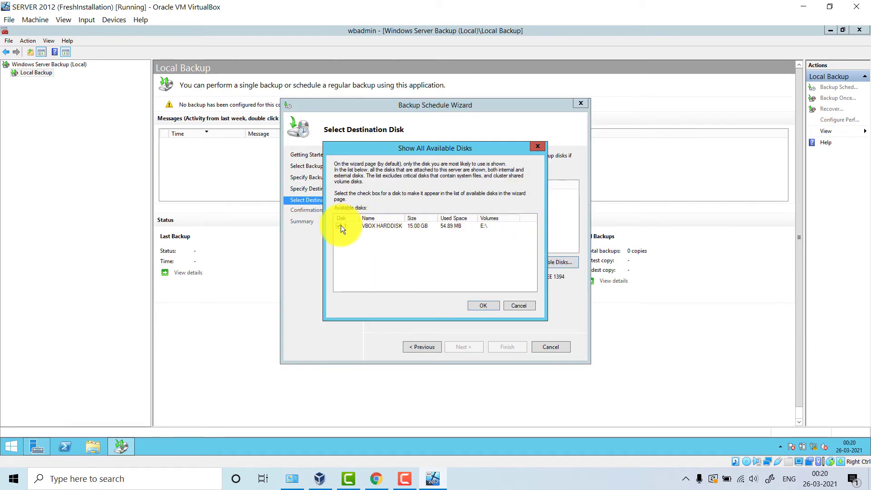
left_click(493, 304)
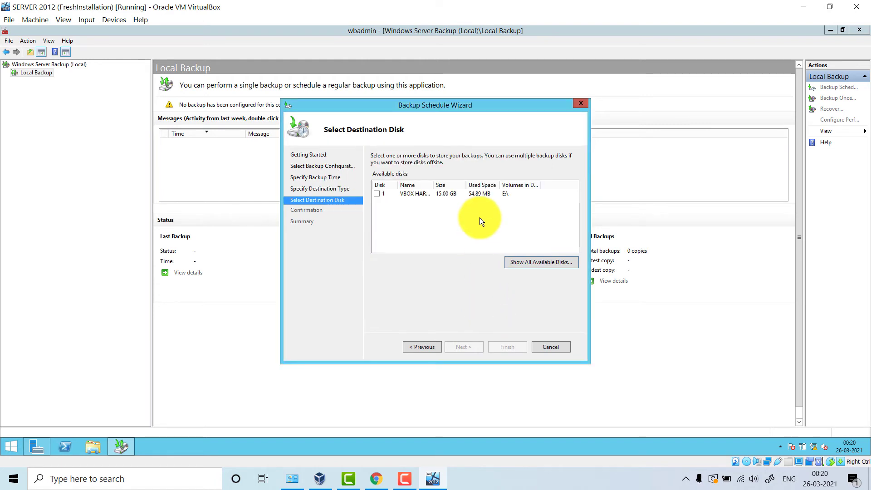
left_click(378, 194)
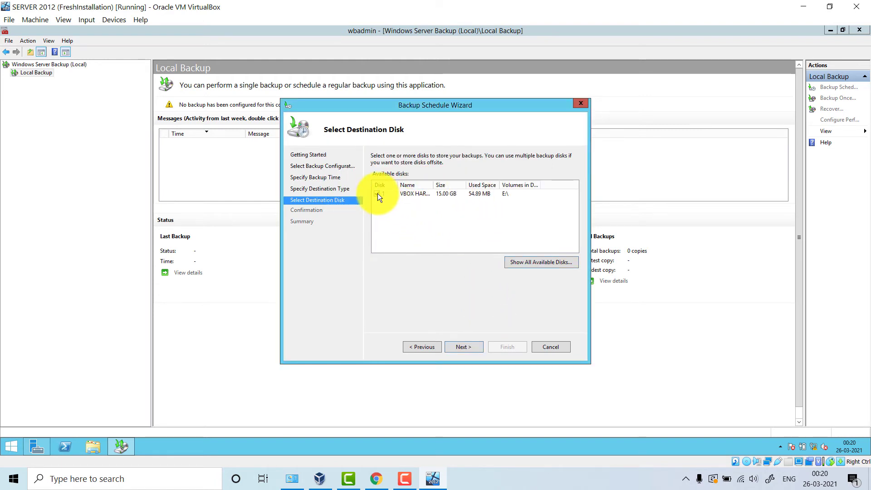
left_click(476, 349)
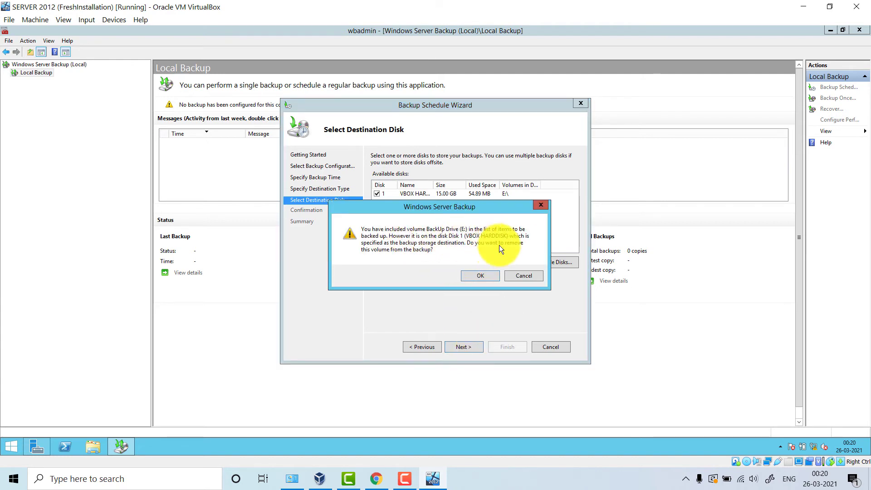
Remove the BackUp Drive (E:) volume from the backup items, then create the backup schedule and close the wizard
left_click(478, 274)
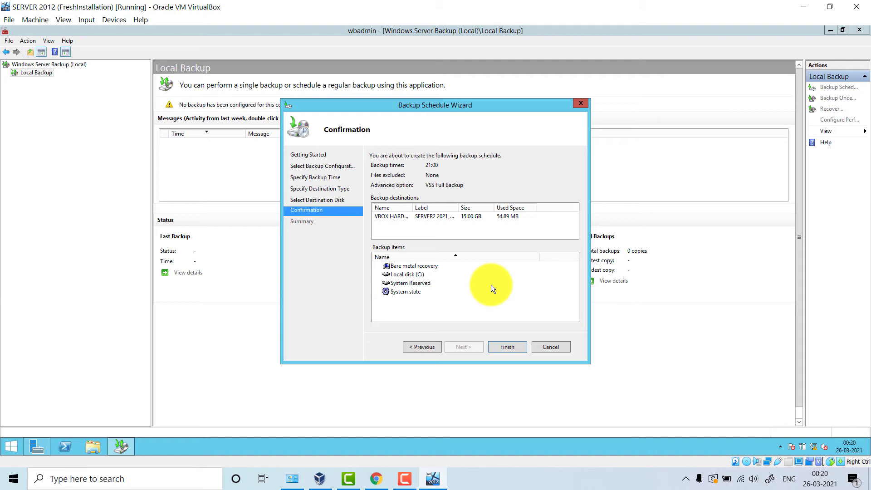
left_click(514, 347)
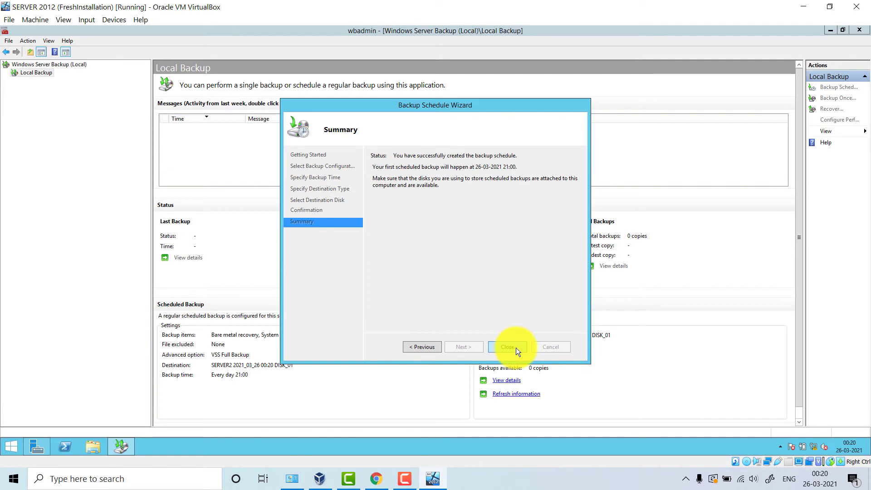
left_click(516, 348)
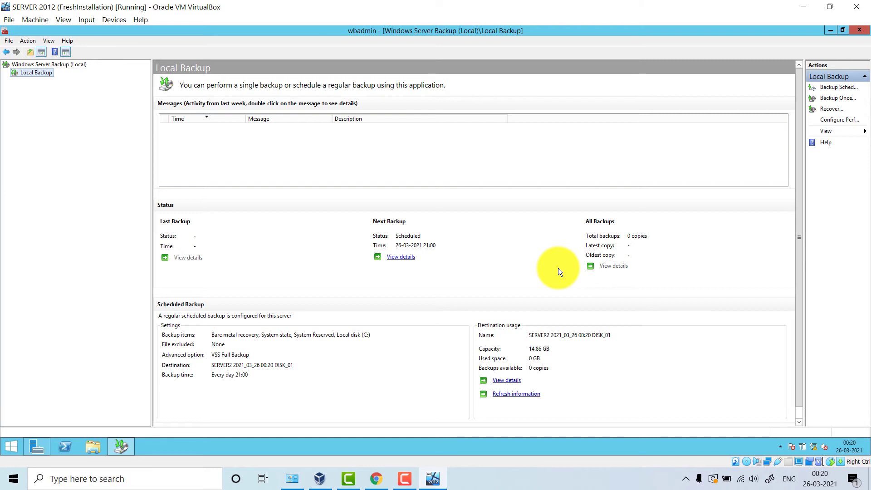
Run a one-time backup using the scheduled backup options, close the wizard and select its entry in the messages list
left_click(841, 99)
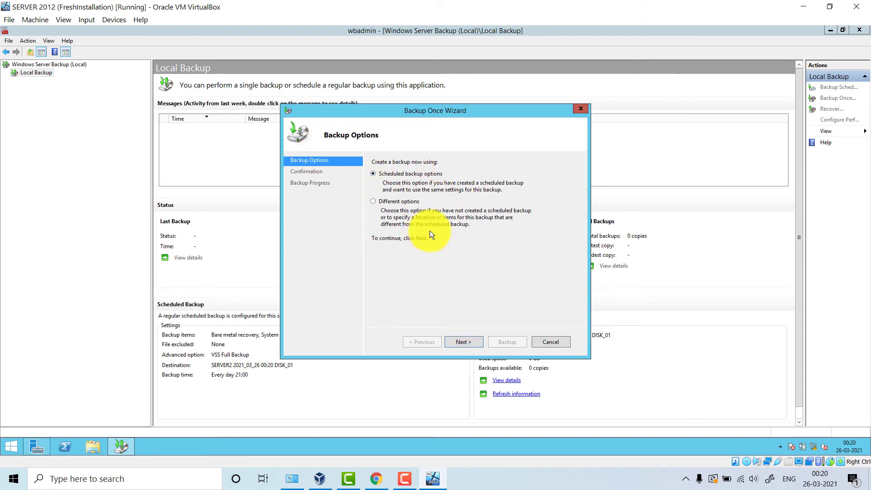
left_click(474, 344)
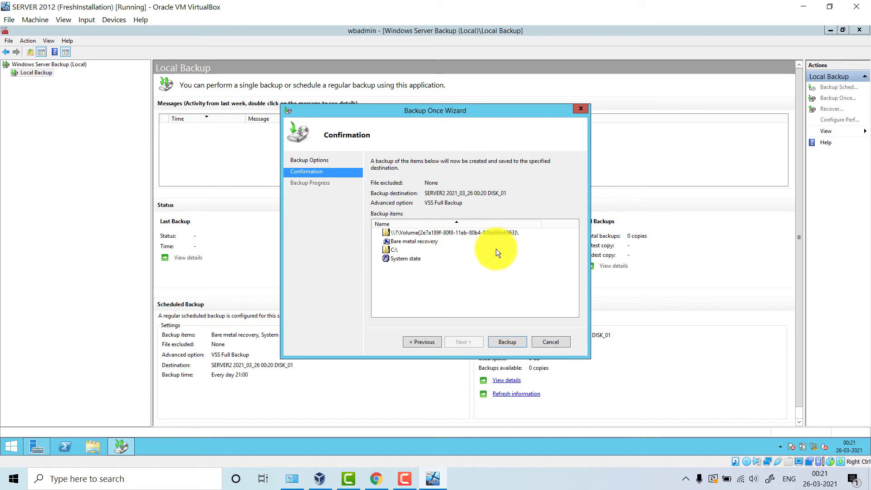
left_click(513, 343)
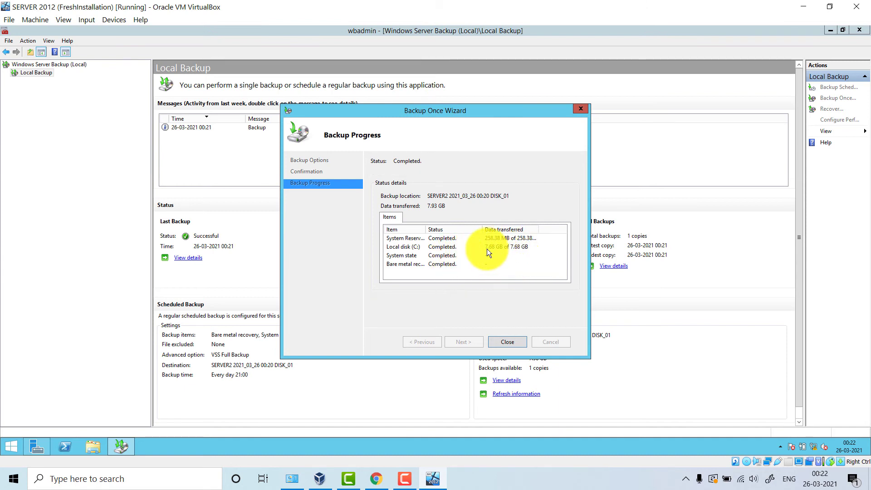
left_click(511, 343)
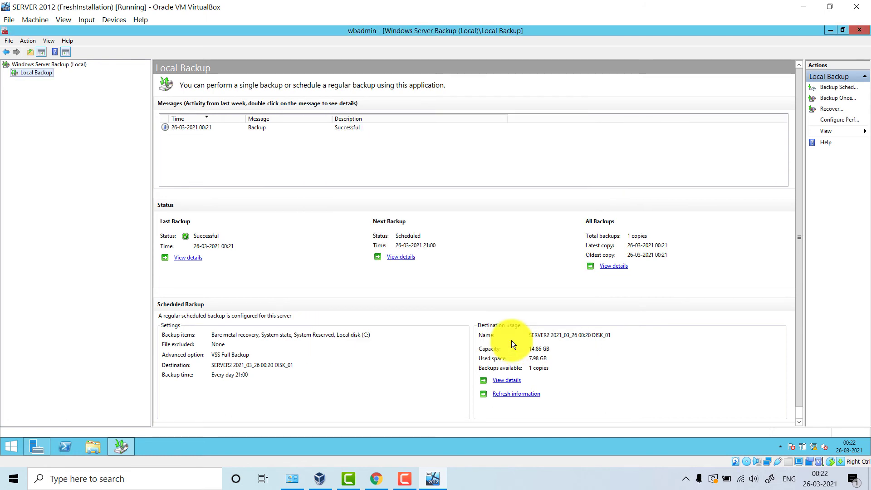
left_click(256, 132)
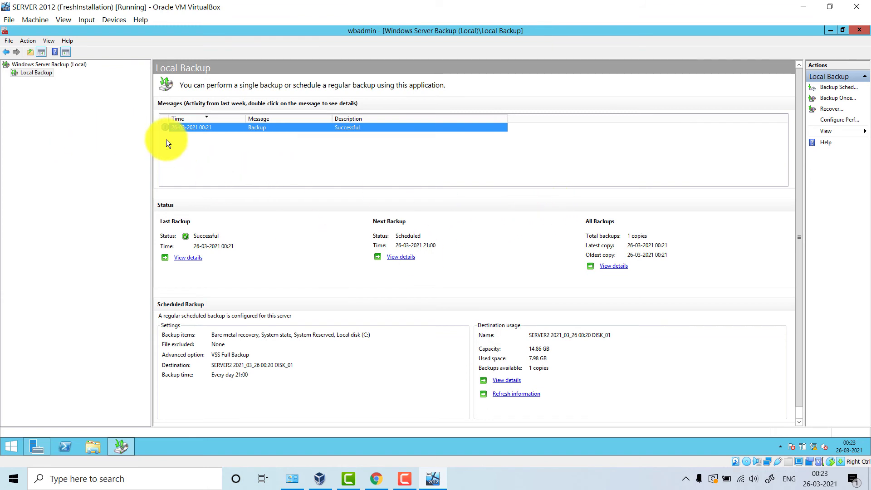
Permanently delete the SharedWithStudent folder from Local Disk (C:) in File Explorer
left_click(829, 30)
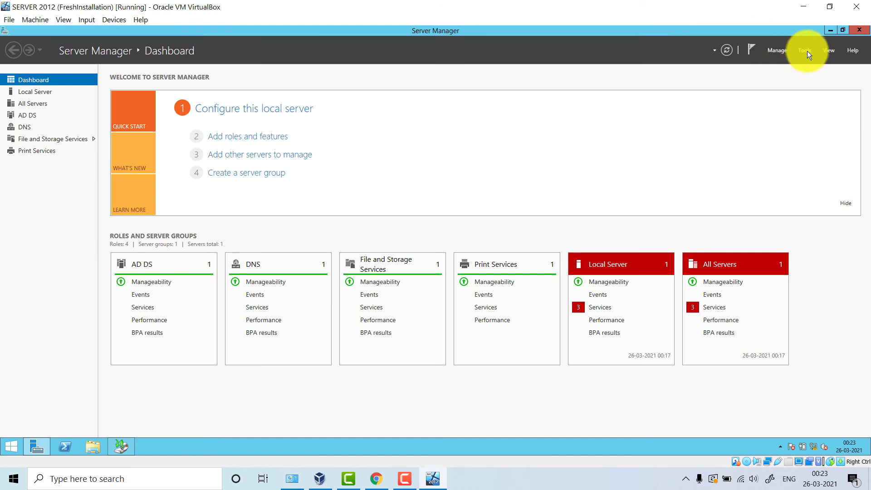
left_click(830, 31)
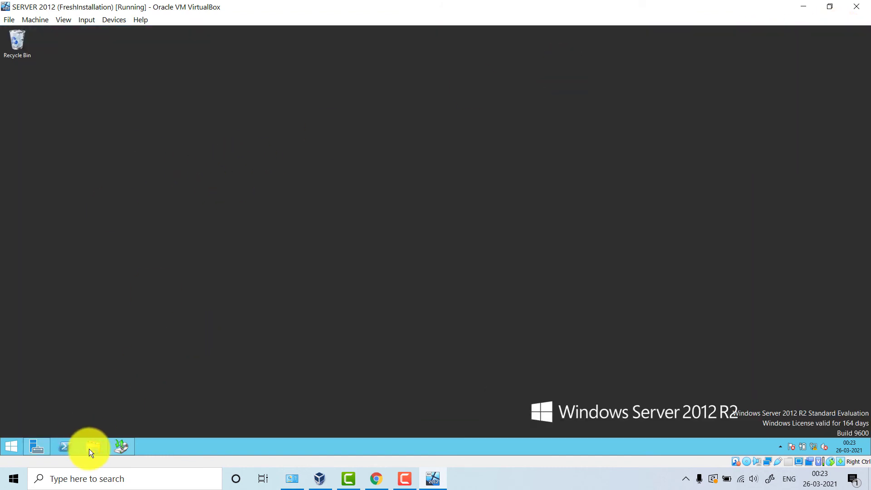
left_click(13, 450)
left_click(91, 189)
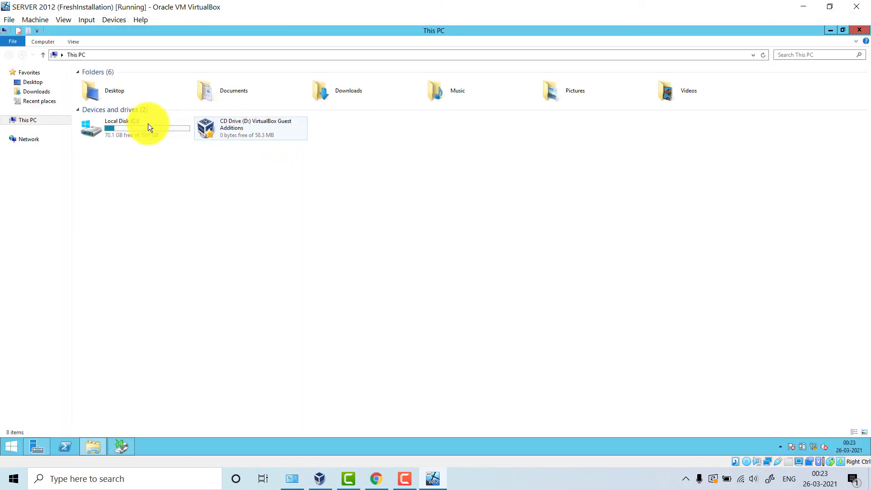
double_click(138, 128)
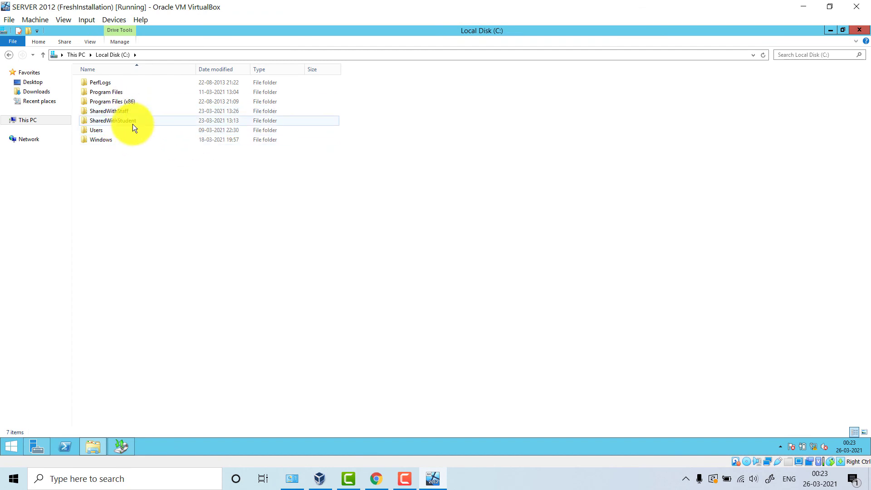
left_click(133, 122)
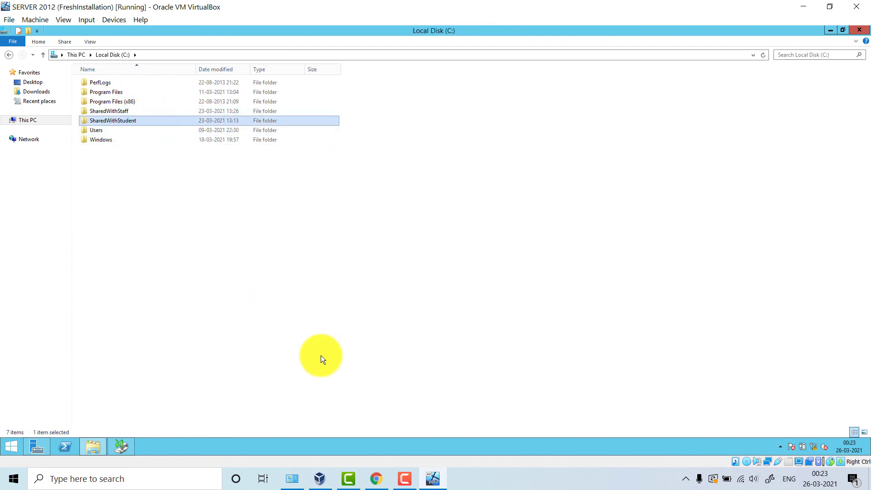
key("shift+Delete")
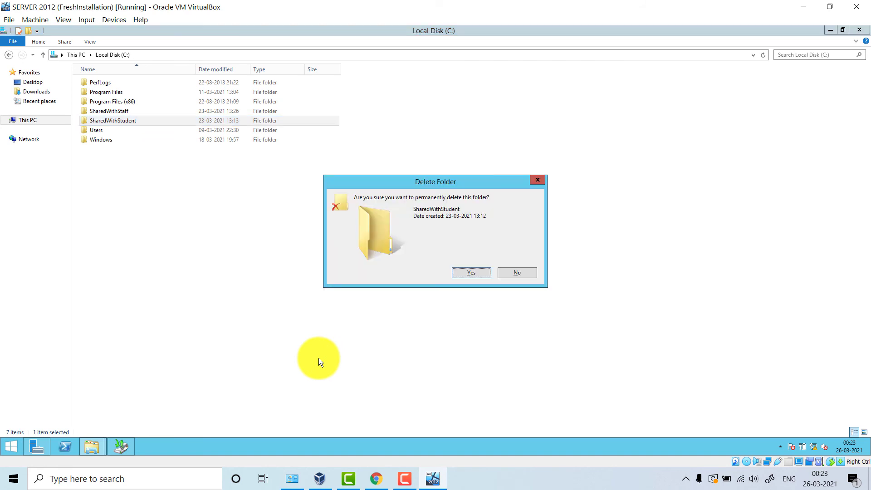
key("Return")
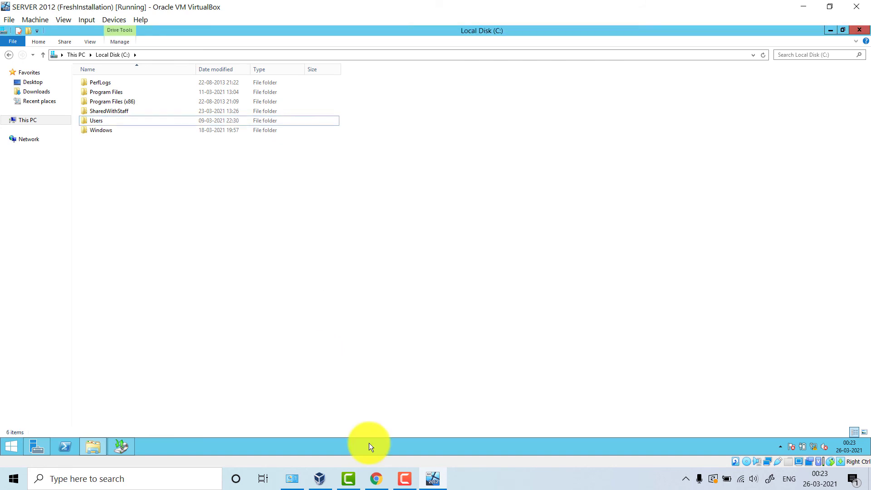
Refresh the Local Disk (C:) listing several times and check which folders remain
right_click(319, 243)
right_click(334, 204)
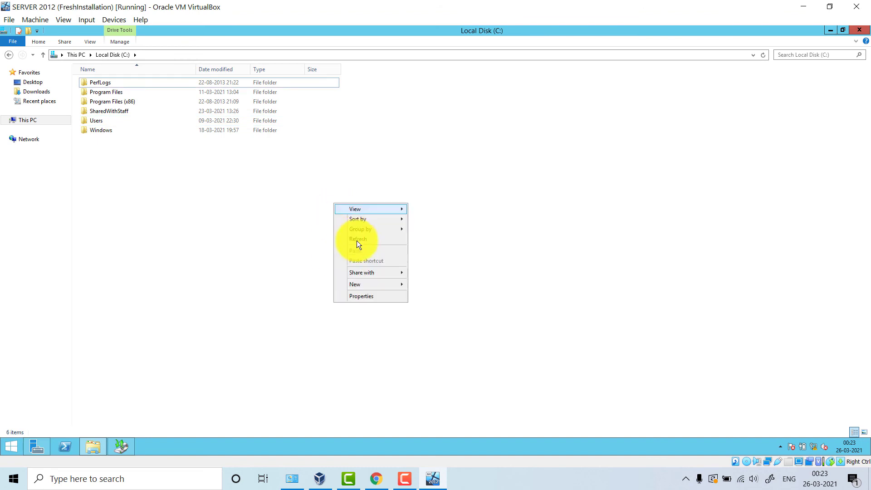
left_click(357, 239)
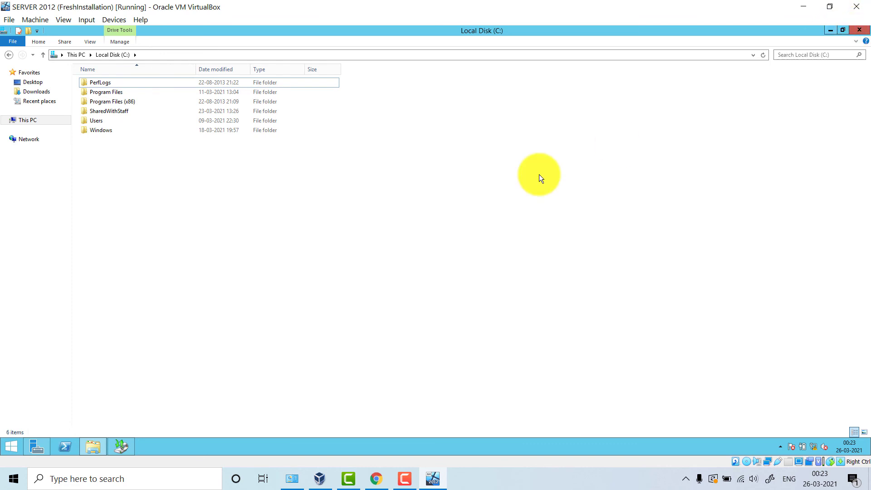
right_click(539, 175)
left_click(565, 210)
right_click(224, 217)
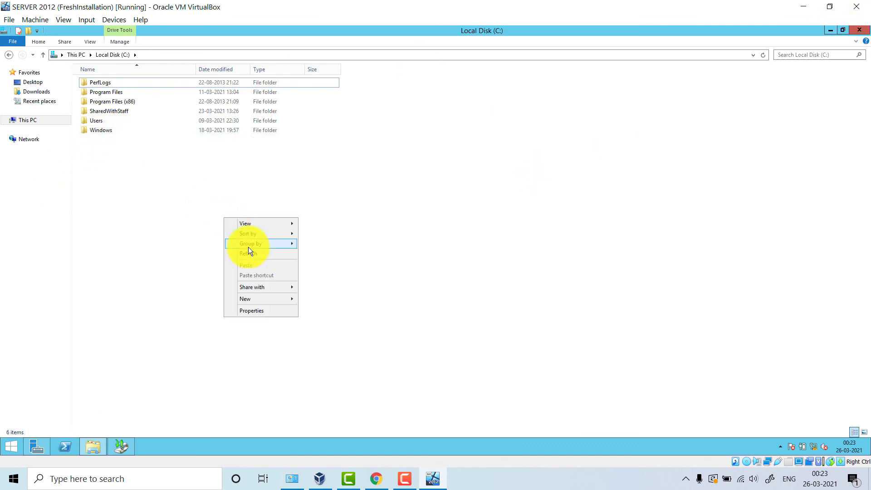
left_click(251, 255)
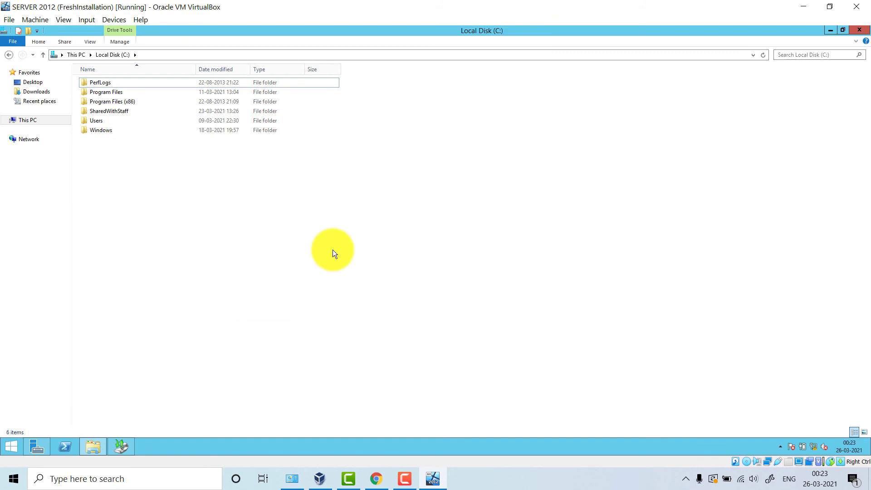
right_click(391, 242)
left_click(384, 202)
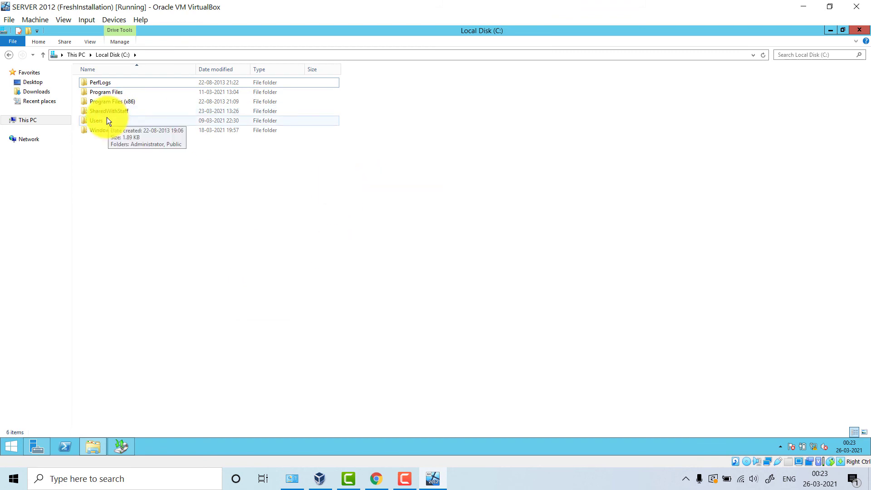
Return to Windows Server Backup and start a recovery from this server's backup dated 26-03-2021 at 00:21, continuing to item selection
left_click(830, 31)
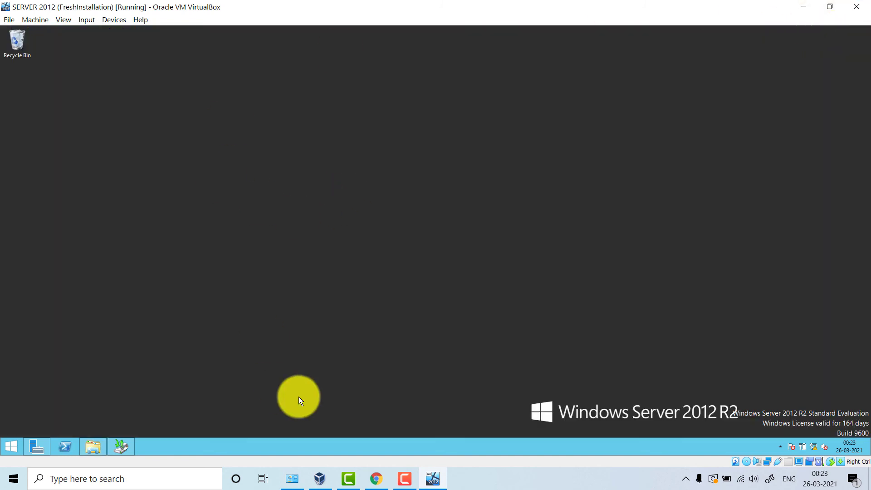
left_click(124, 448)
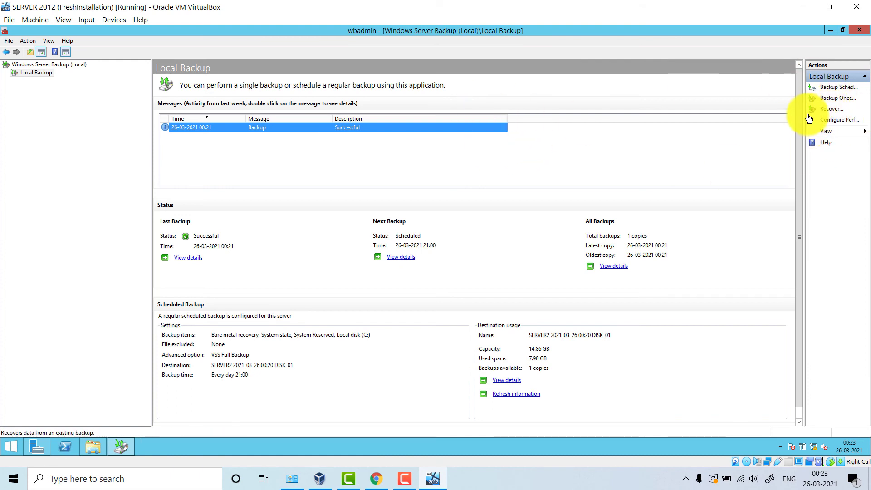
left_click_drag(770, 119, 666, 129)
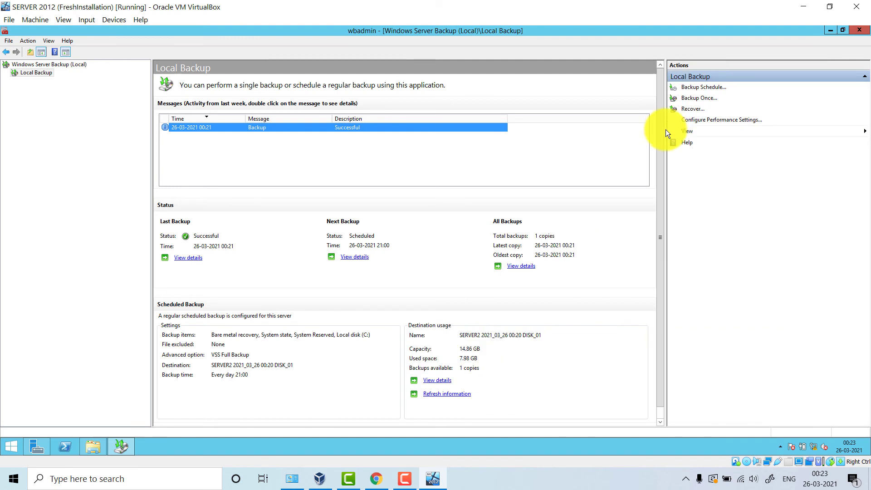
left_click(702, 110)
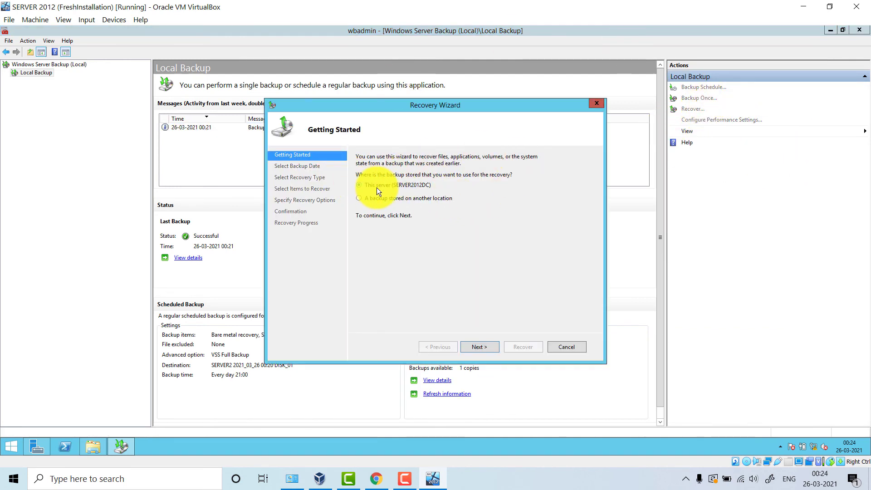
left_click(480, 346)
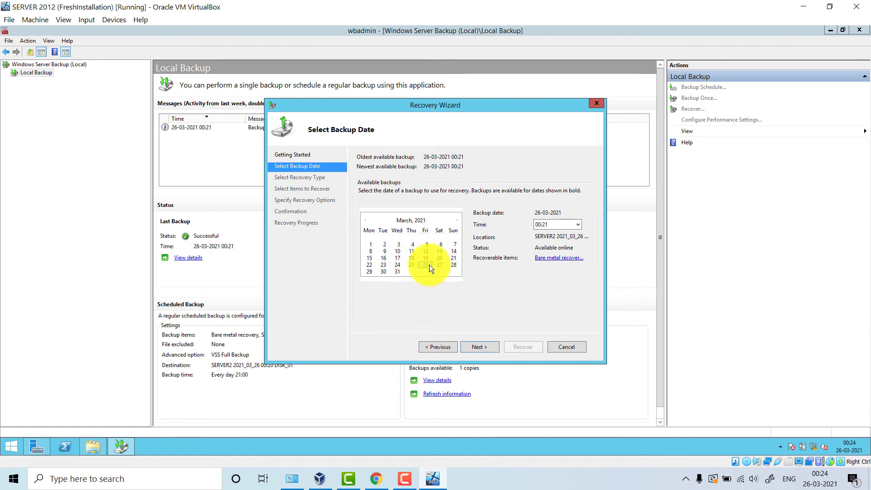
left_click(477, 347)
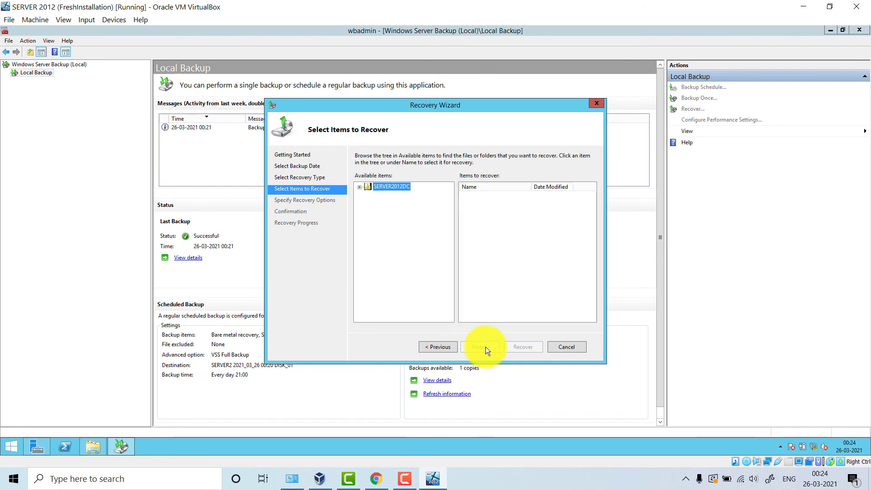
Select the SharedWithStudent folder under Local disk (C:) for recovery and choose another location as the recovery destination
left_click(359, 187)
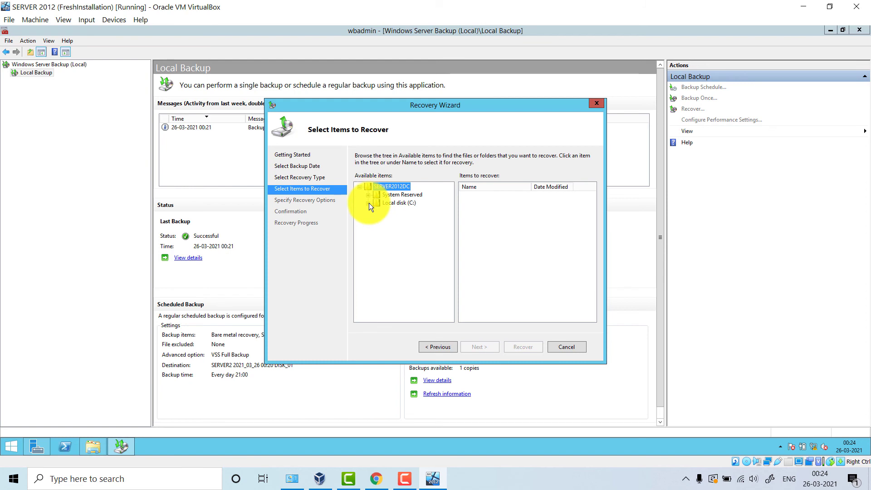
left_click(368, 203)
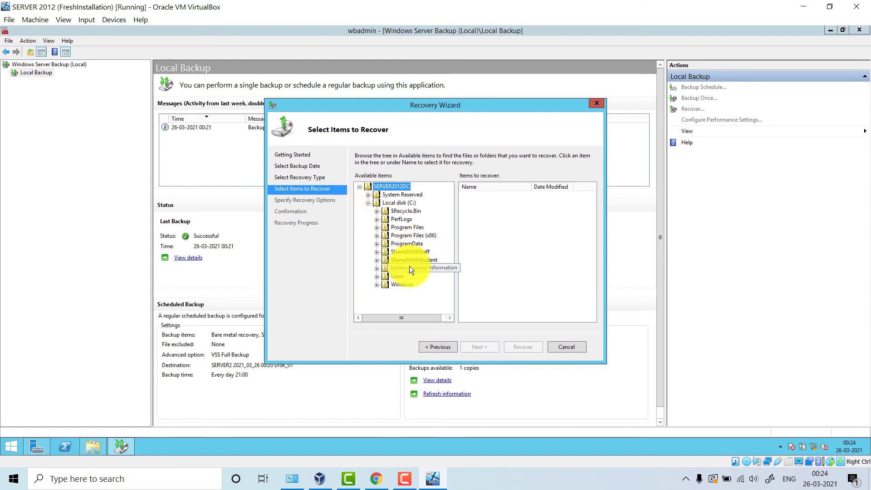
left_click(421, 261)
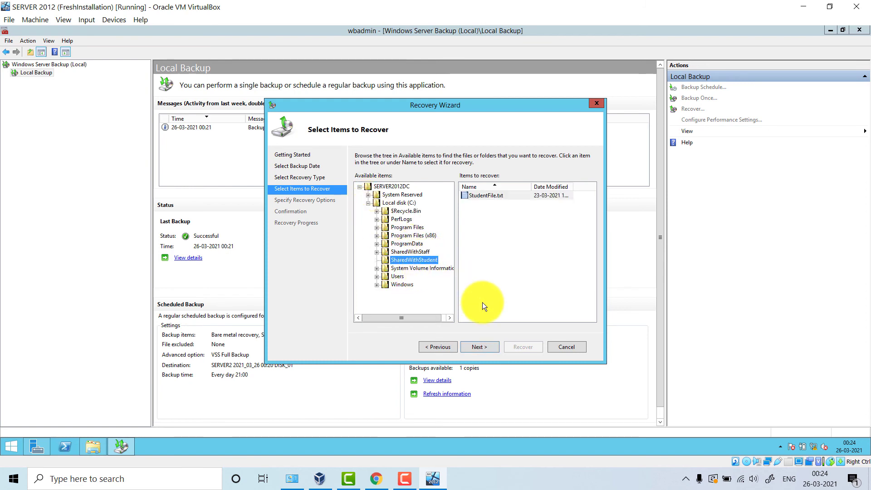
left_click(483, 347)
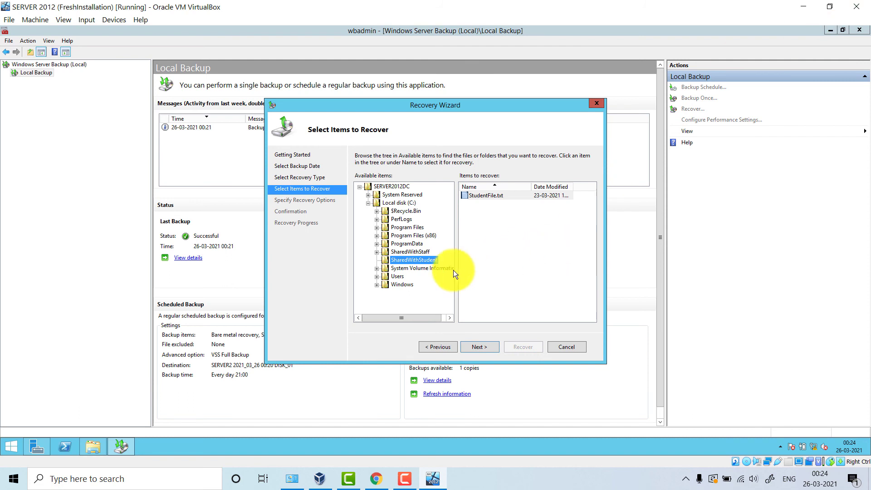
left_click(478, 347)
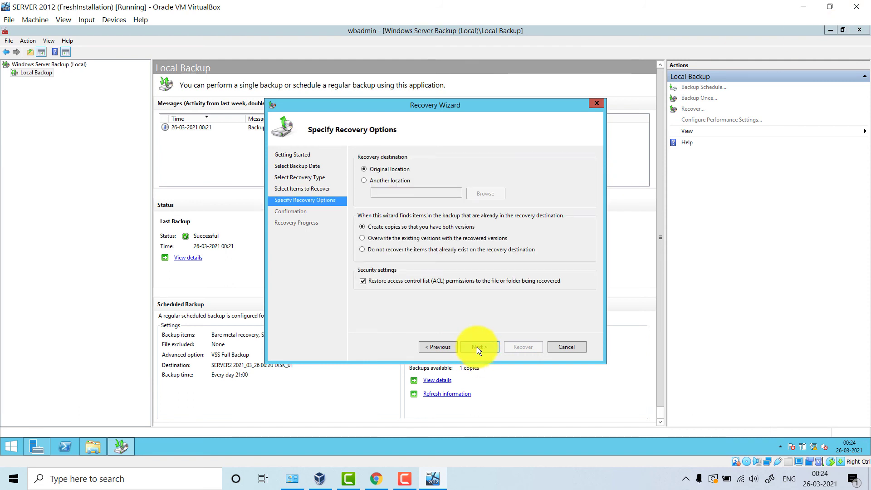
left_click(388, 180)
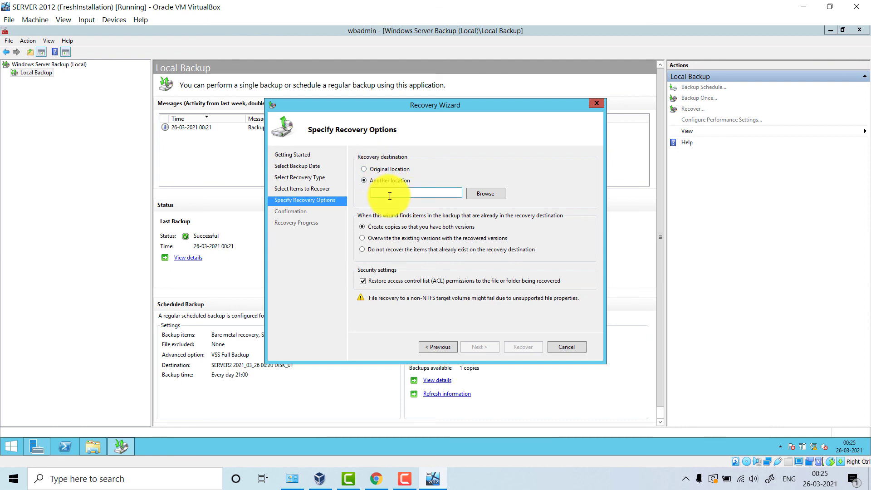
left_click(478, 197)
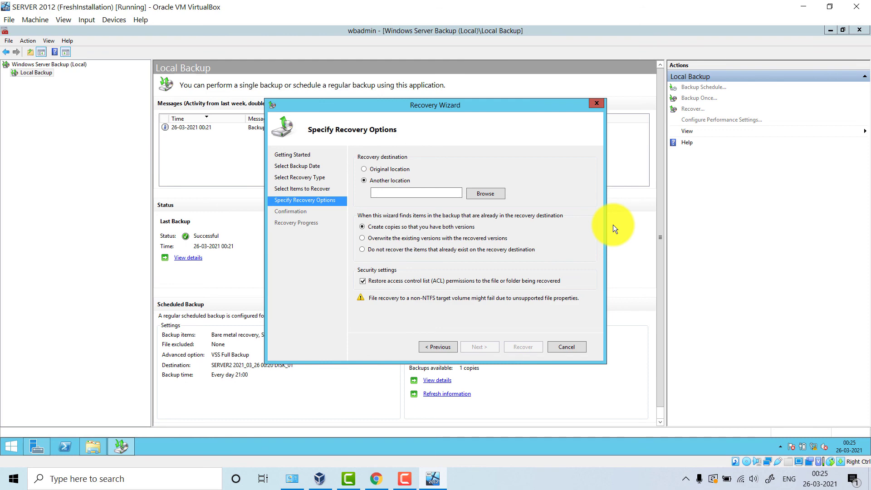
Switch to File Explorer and create a folder named Restored Files on Local Disk (C:)
left_click(15, 443)
left_click(92, 198)
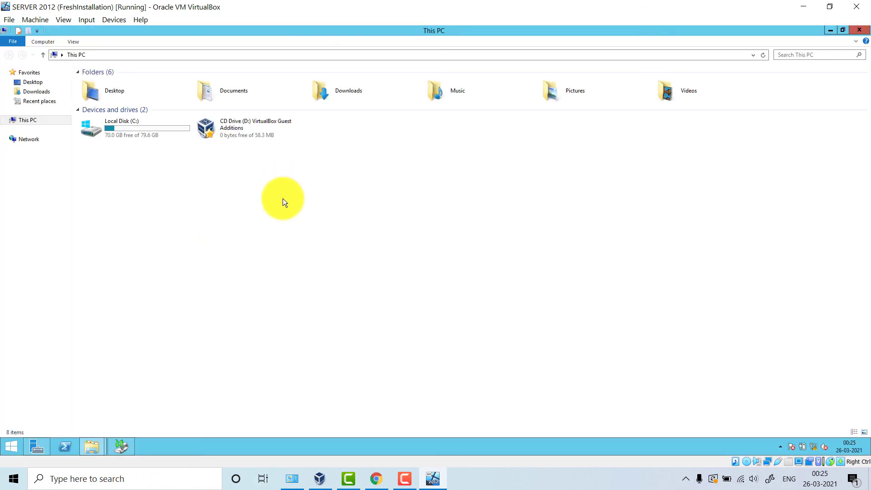
right_click(287, 195)
left_click(132, 131)
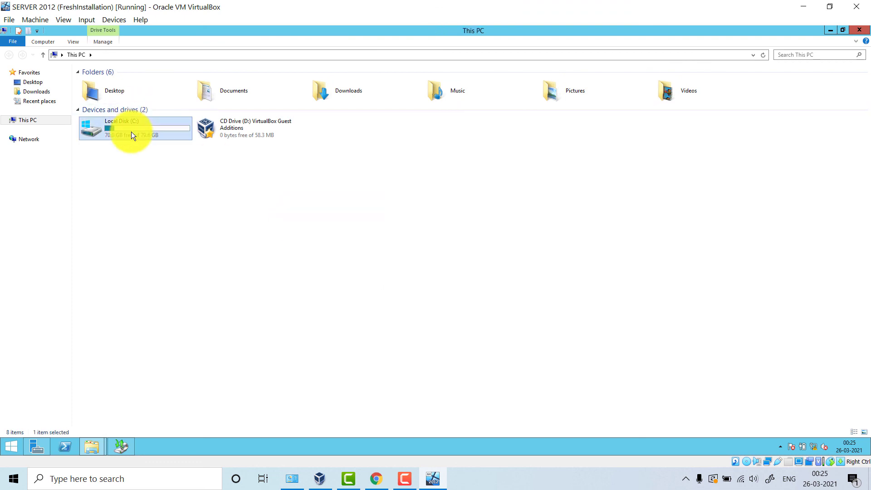
double_click(131, 132)
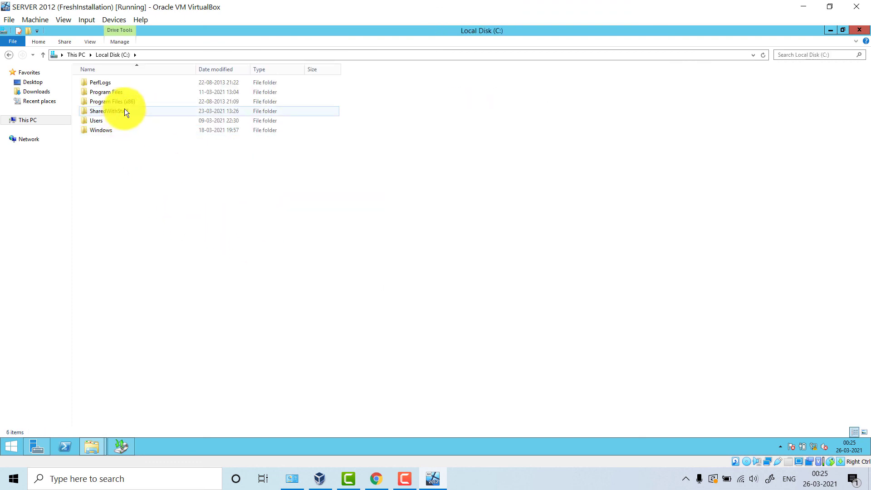
right_click(178, 205)
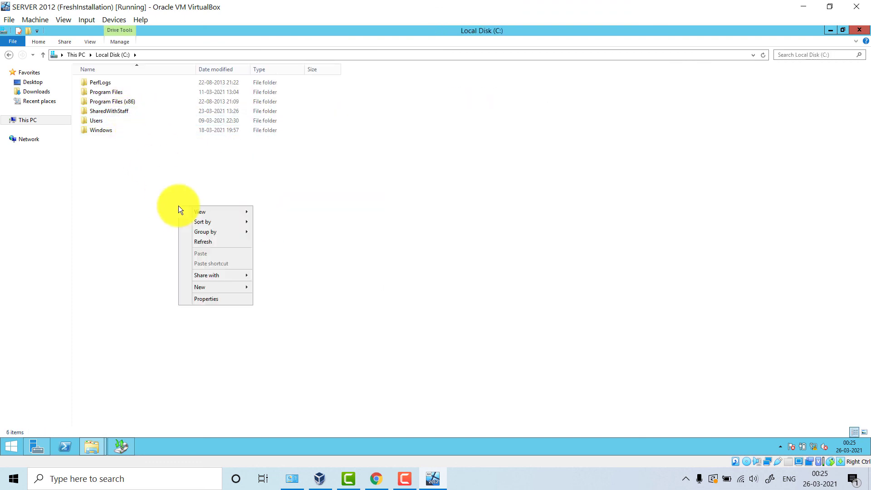
mouse_move(208, 287)
left_click(273, 287)
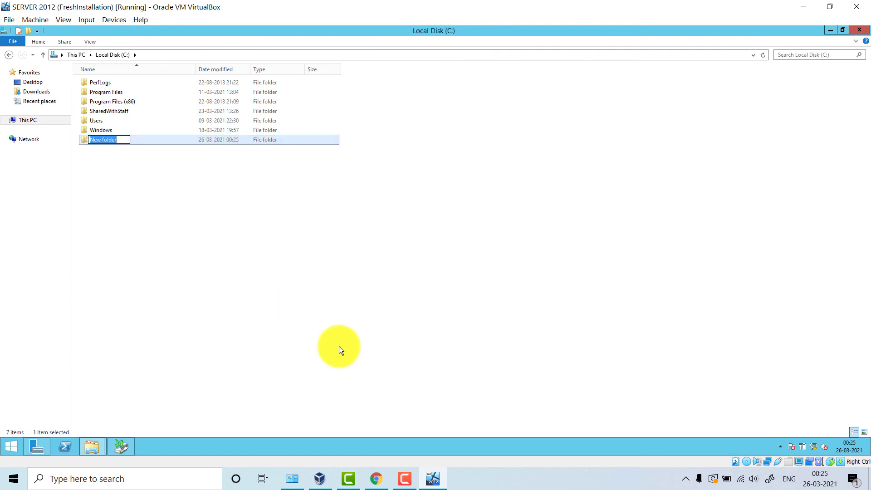
type("Restored Files")
left_click(277, 287)
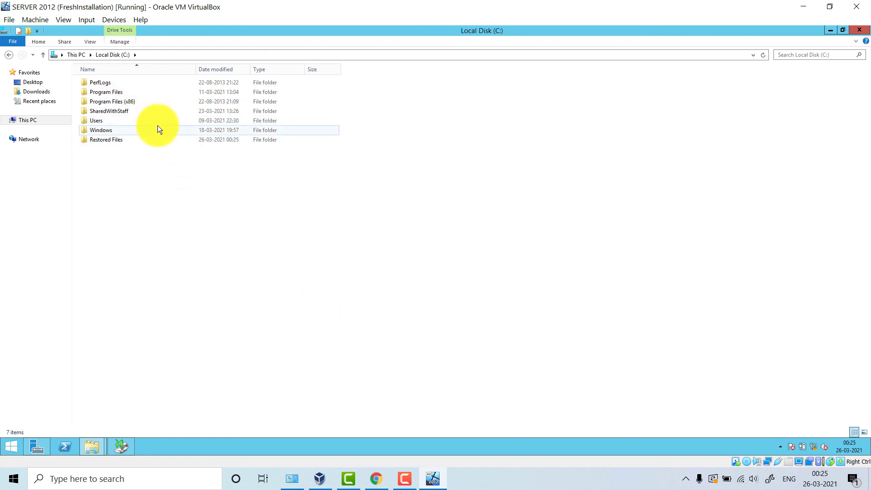
Refresh the Local Disk (C:) listing, check the contents of the Restored Files folder, and minimize File Explorer
right_click(135, 143)
left_click(122, 175)
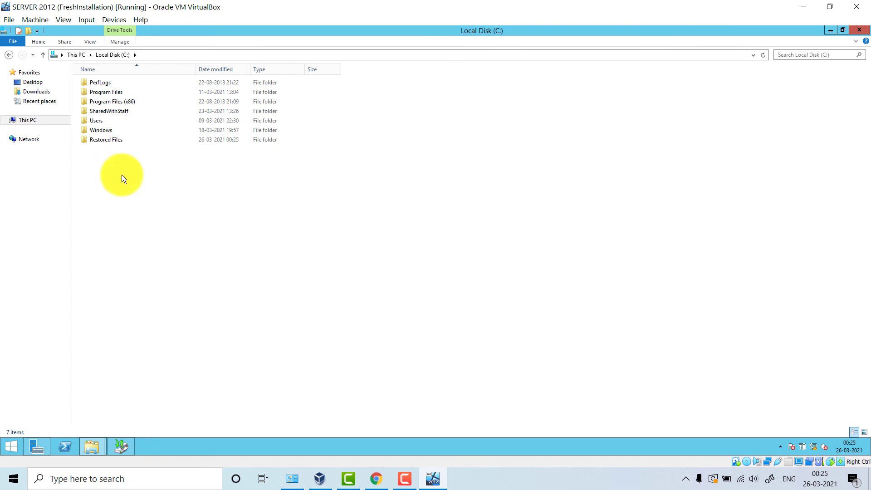
right_click(187, 189)
left_click(204, 223)
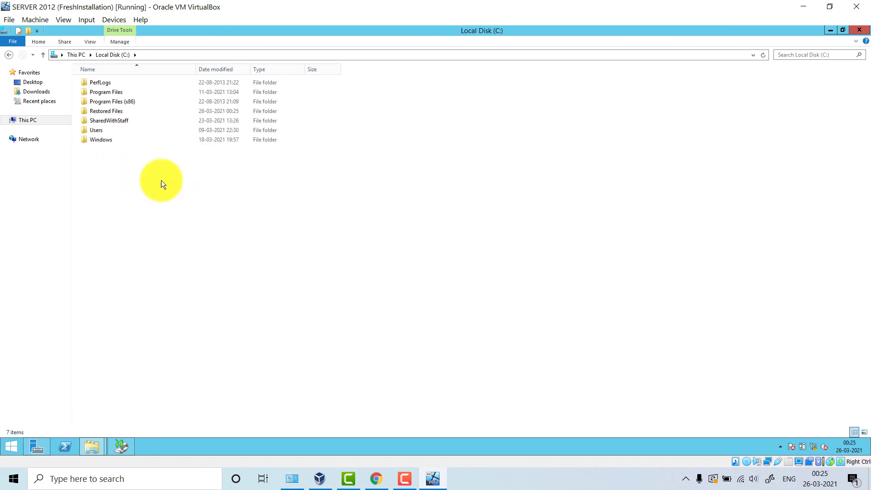
double_click(110, 112)
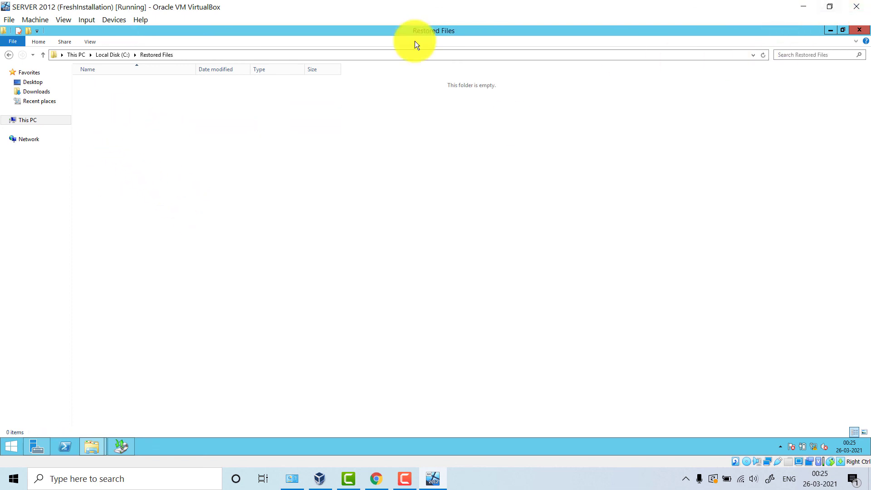
left_click(830, 30)
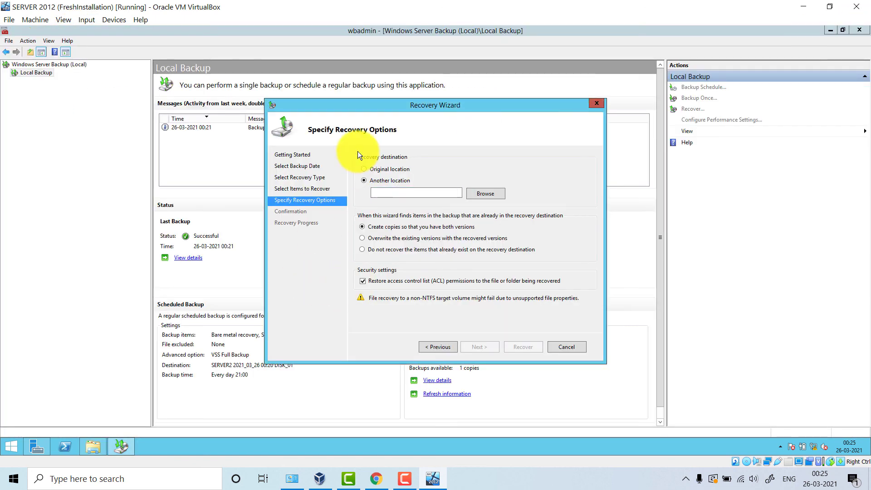
Set the alternate recovery destination to the Restored Files folder on Local Disk (C:)
left_click(486, 193)
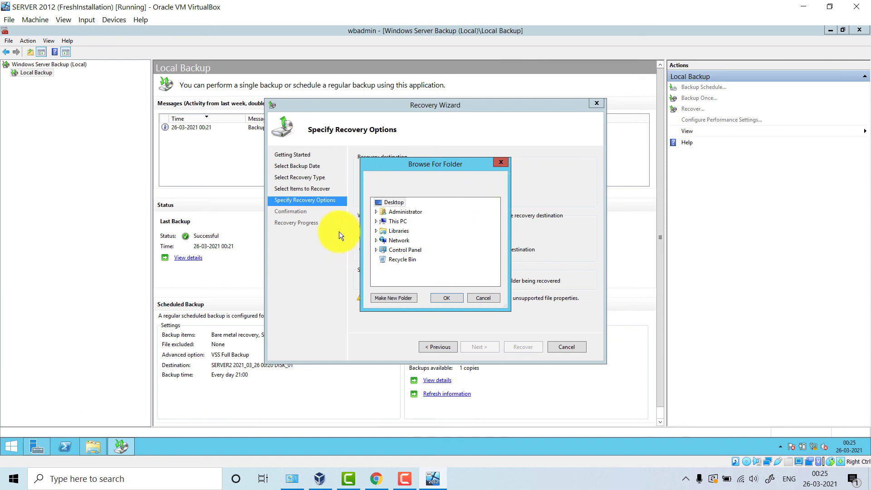
left_click(376, 221)
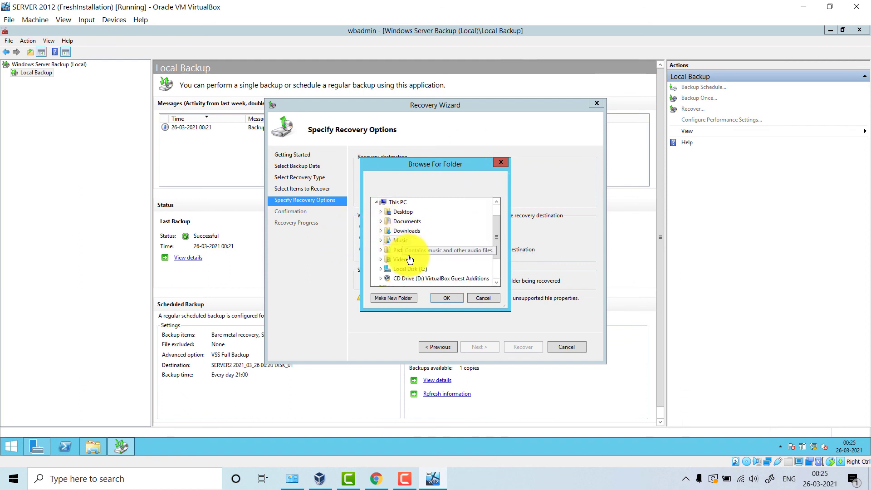
left_click(380, 270)
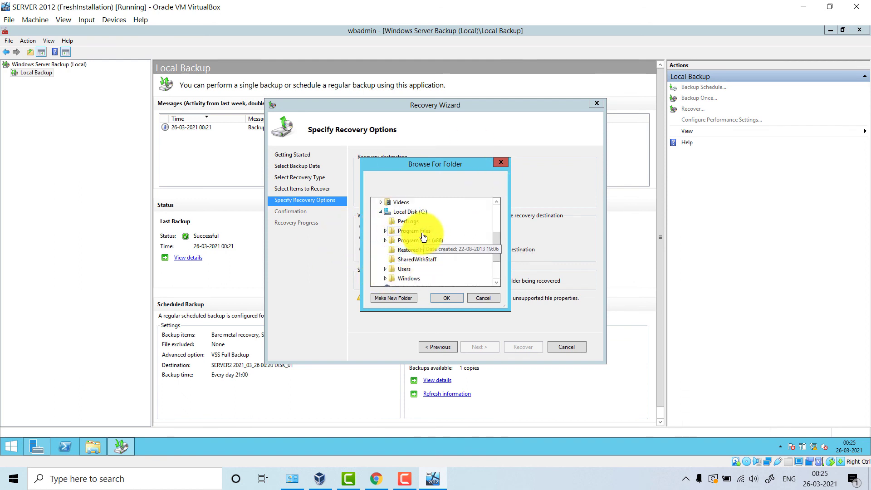
left_click(414, 251)
left_click(446, 298)
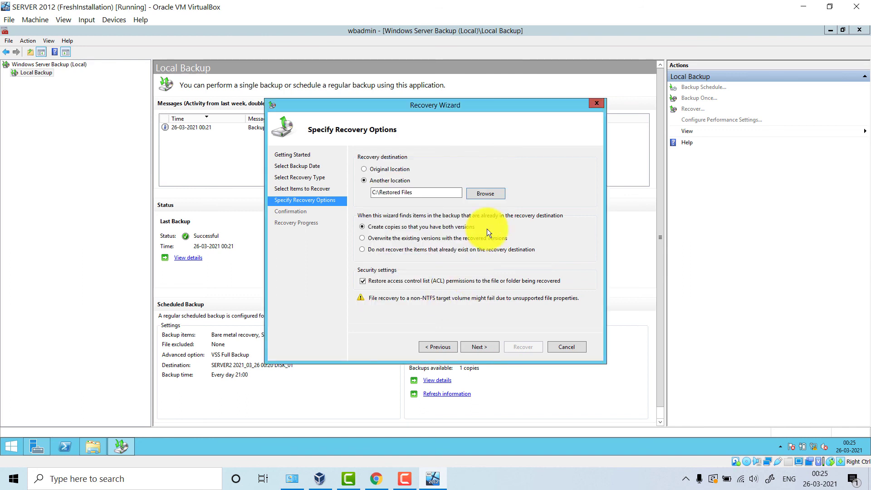
Run the file recovery with the default copy and security options, and close the finished wizard and Windows Server Backup
left_click(489, 348)
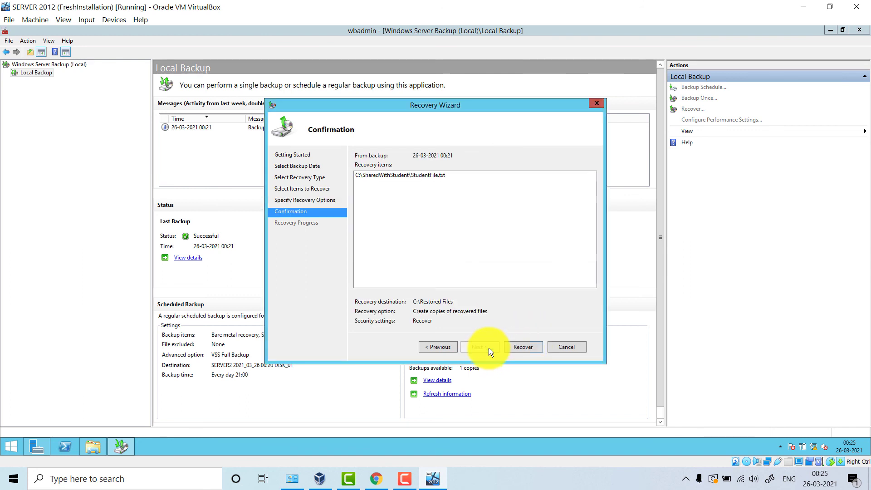
left_click(525, 346)
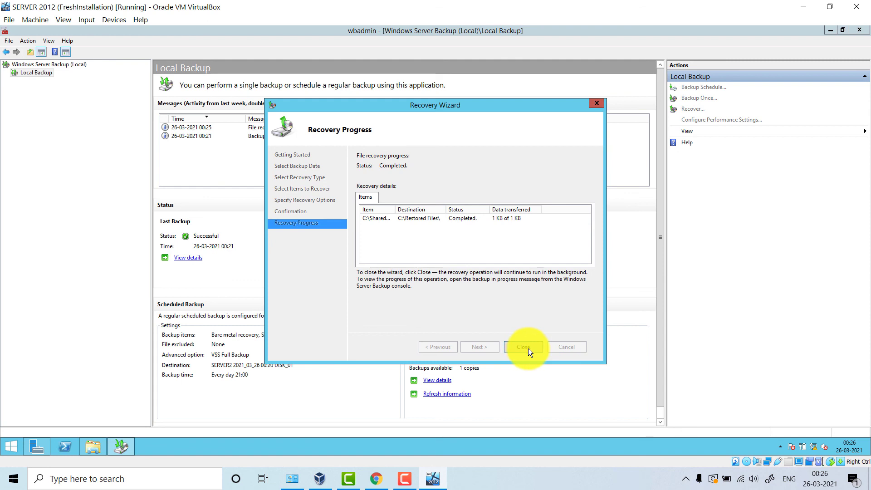
left_click(528, 349)
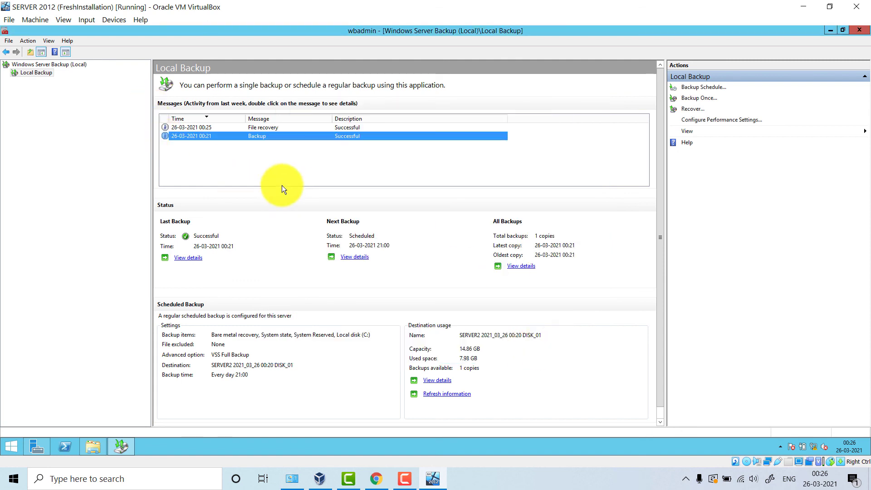
left_click(262, 127)
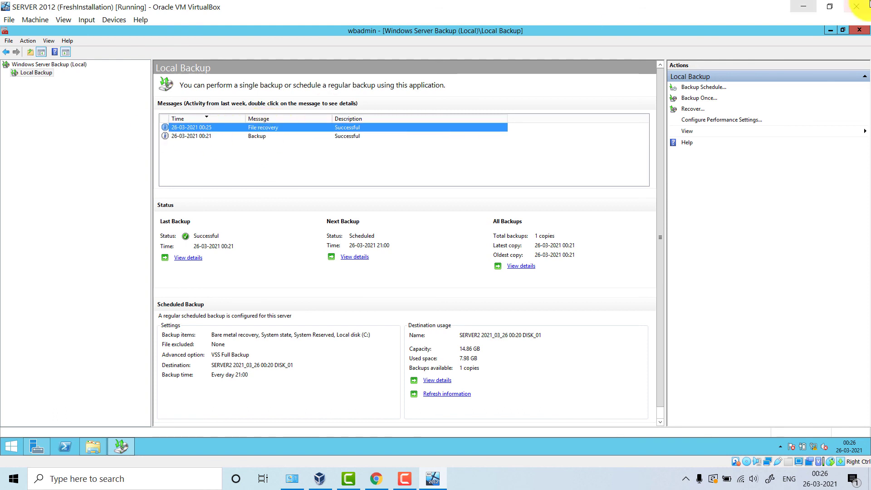
left_click(859, 32)
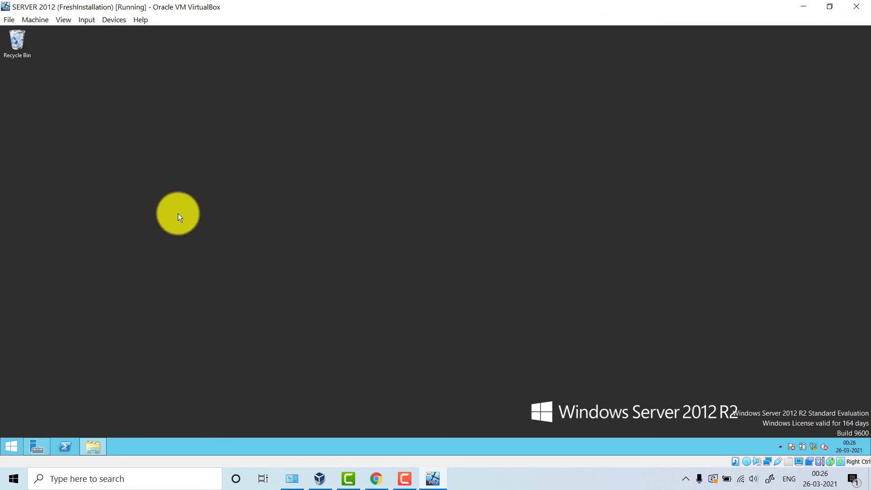
Inspect the recovered contents of the Restored Files folder on Local Disk (C:) in File Explorer and close the window
left_click(99, 448)
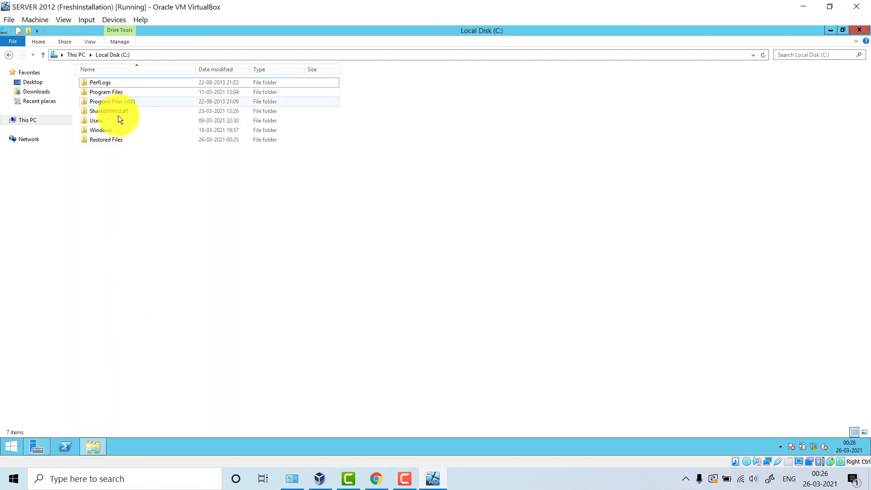
right_click(152, 191)
left_click(175, 224)
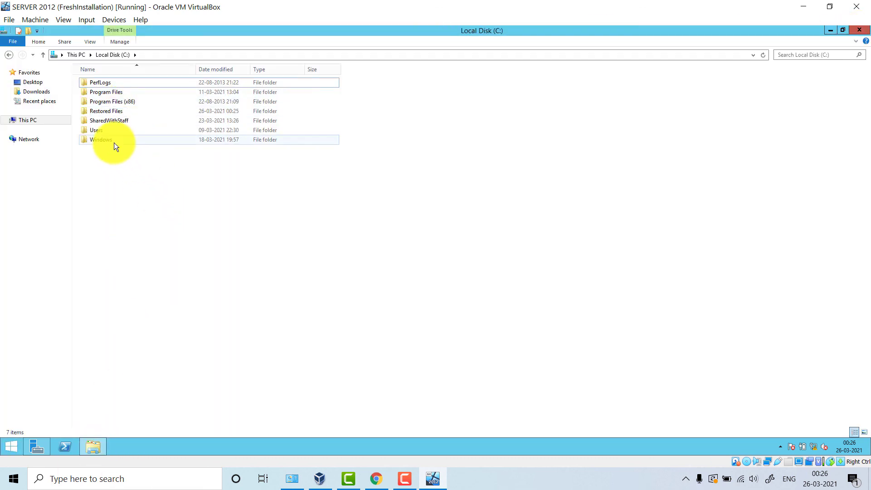
double_click(117, 111)
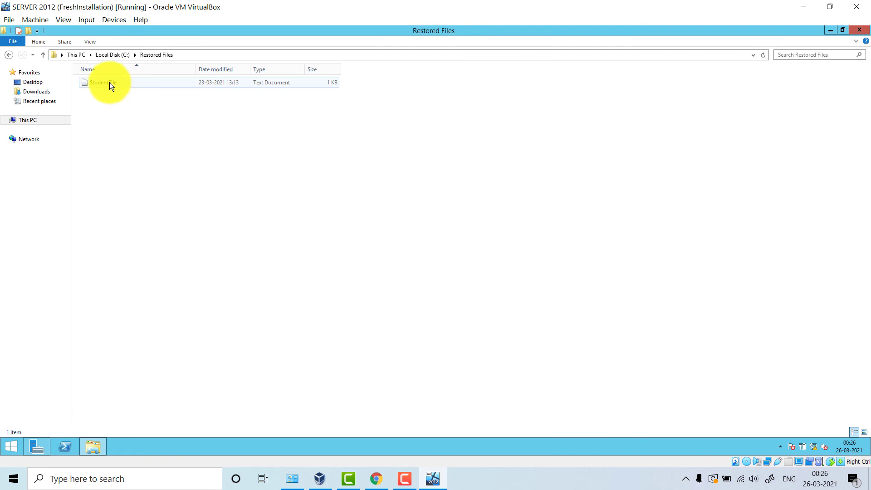
left_click(9, 54)
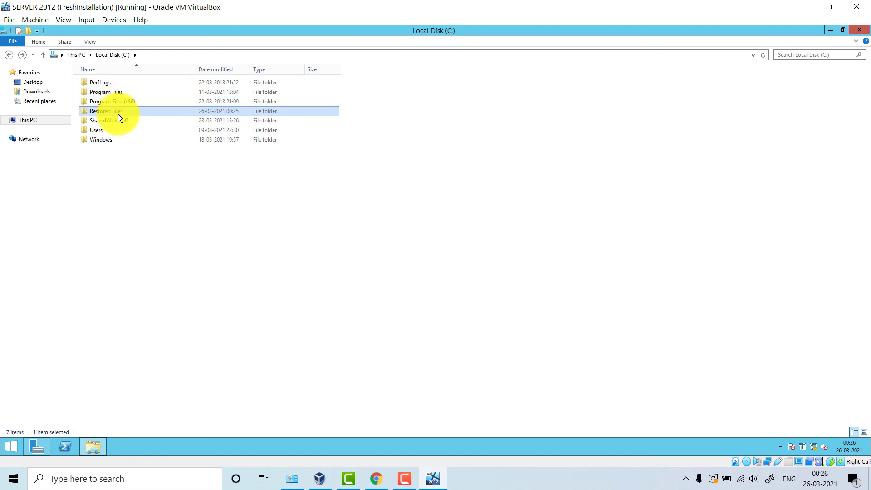
double_click(119, 117)
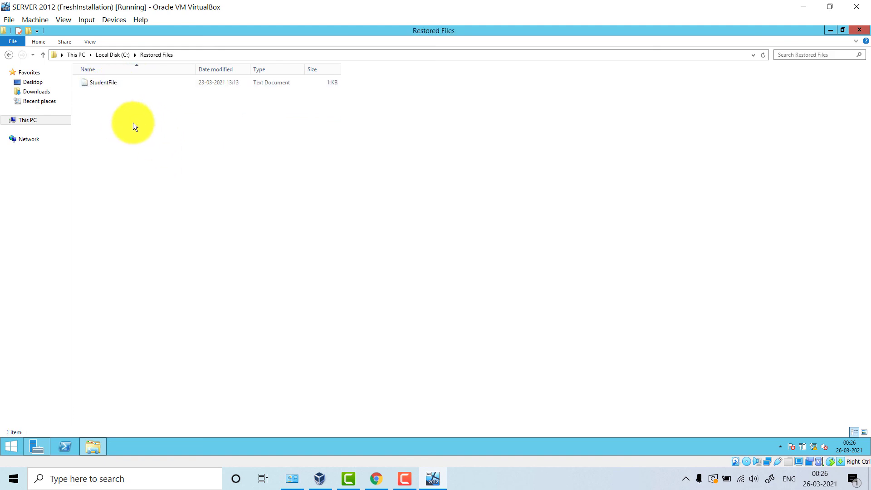
left_click(859, 31)
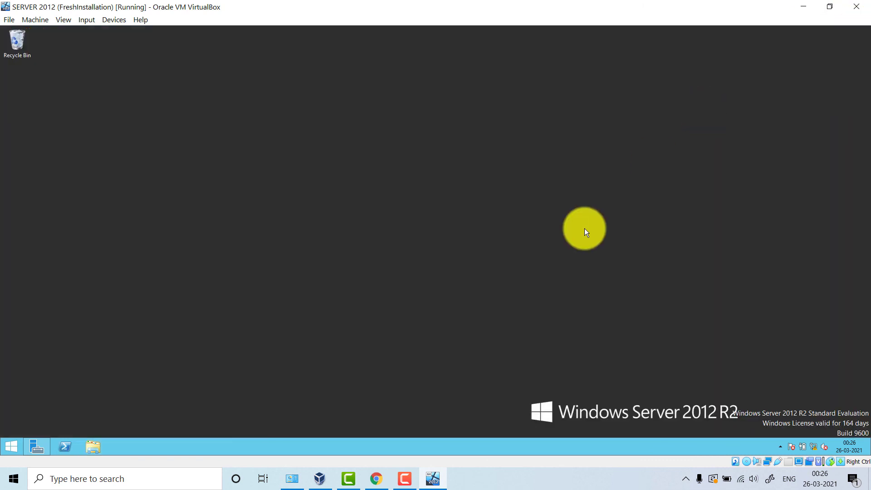